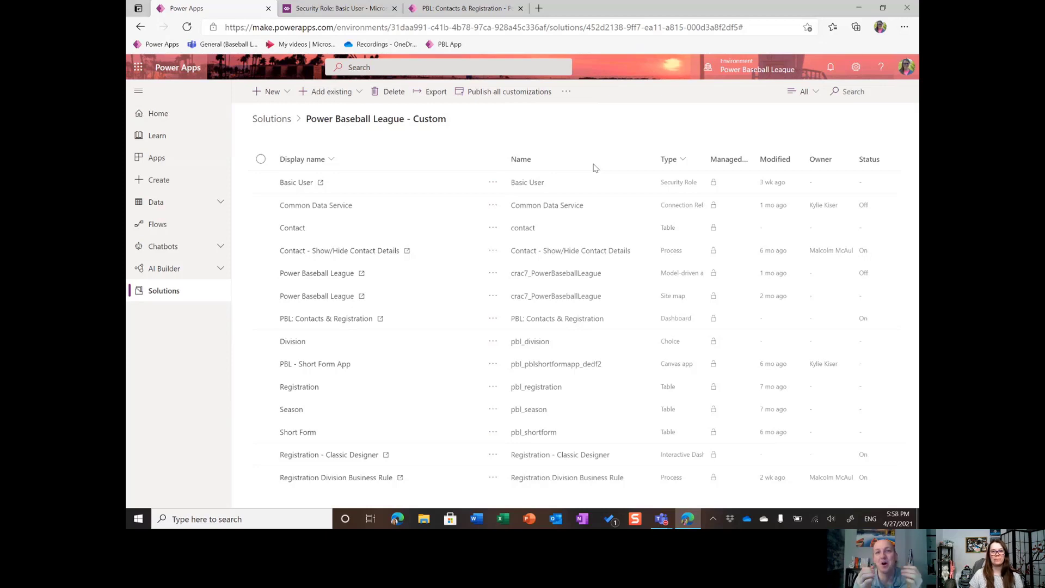
Examine the Basic User security role's core record privileges, access level key and miscellaneous privileges
left_click(349, 12)
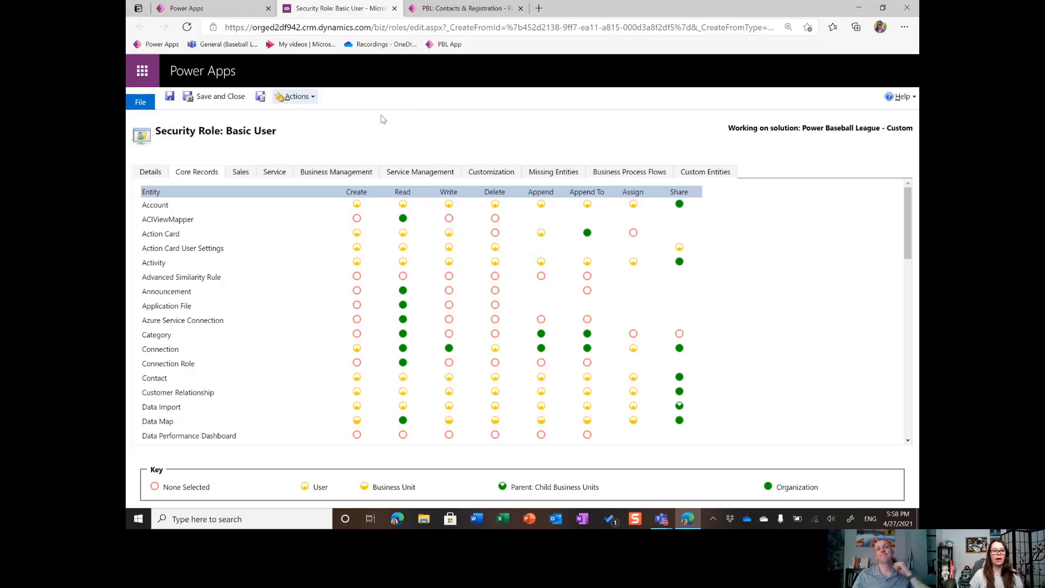
left_click(232, 9)
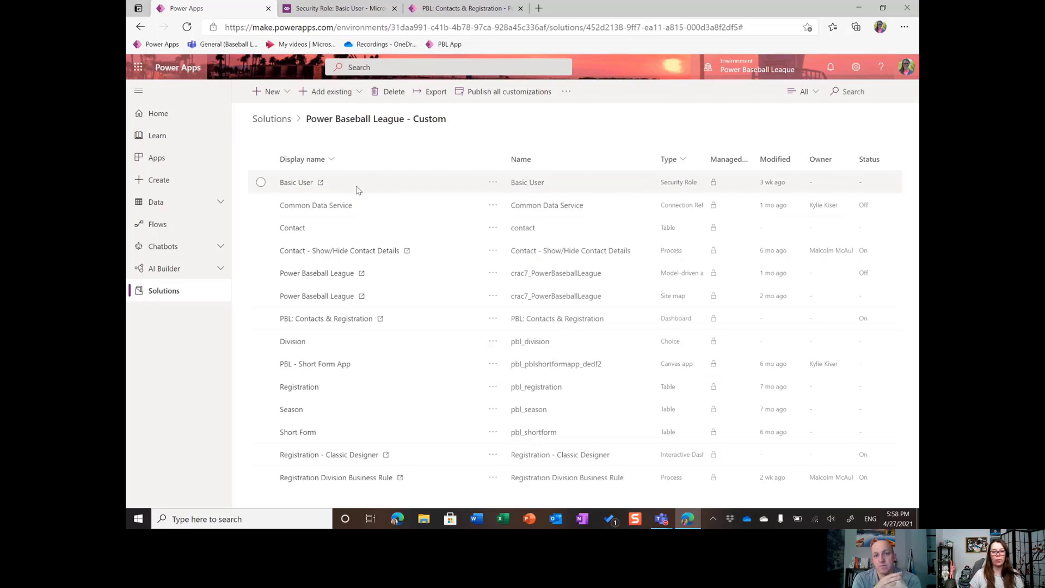
left_click(338, 8)
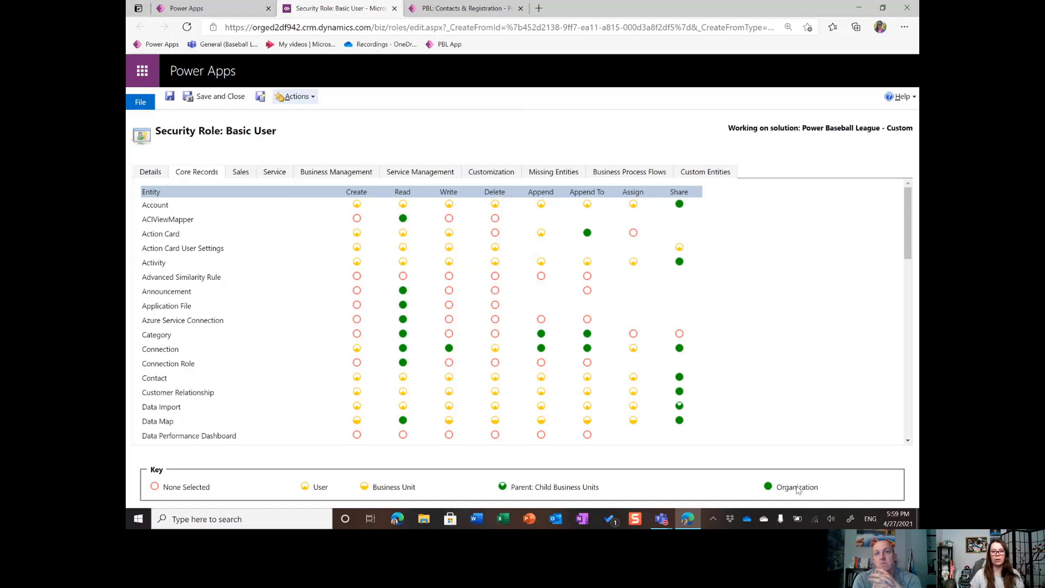
mouse_move(797, 490)
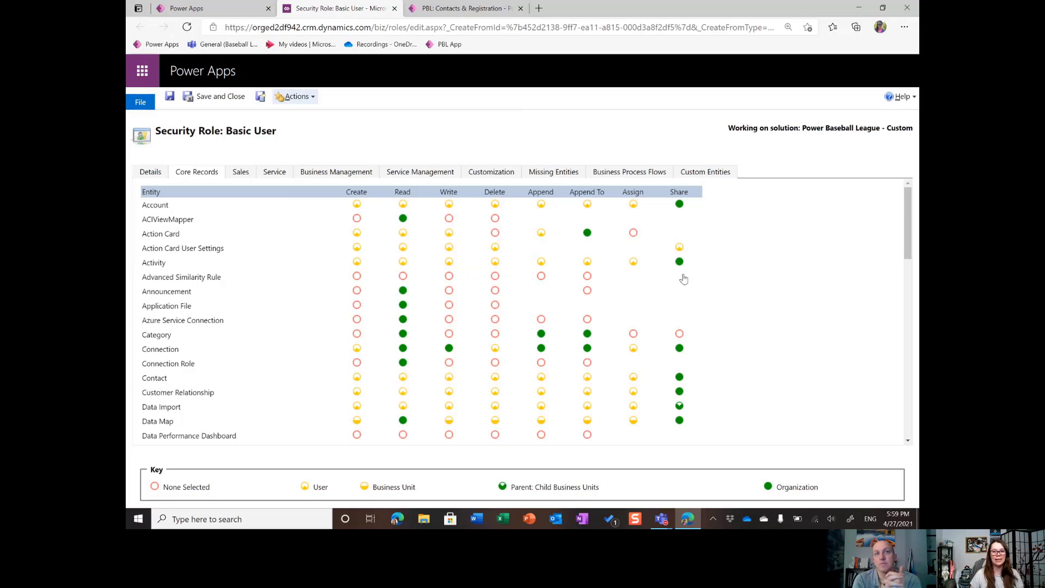
scroll(865, 267, "down", 4)
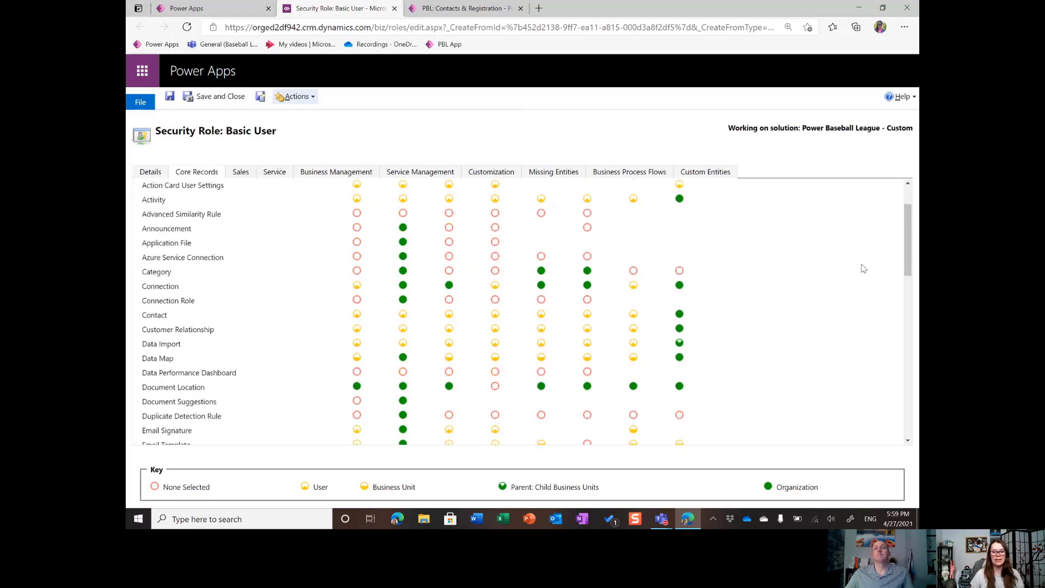
scroll(868, 267, "down", 10)
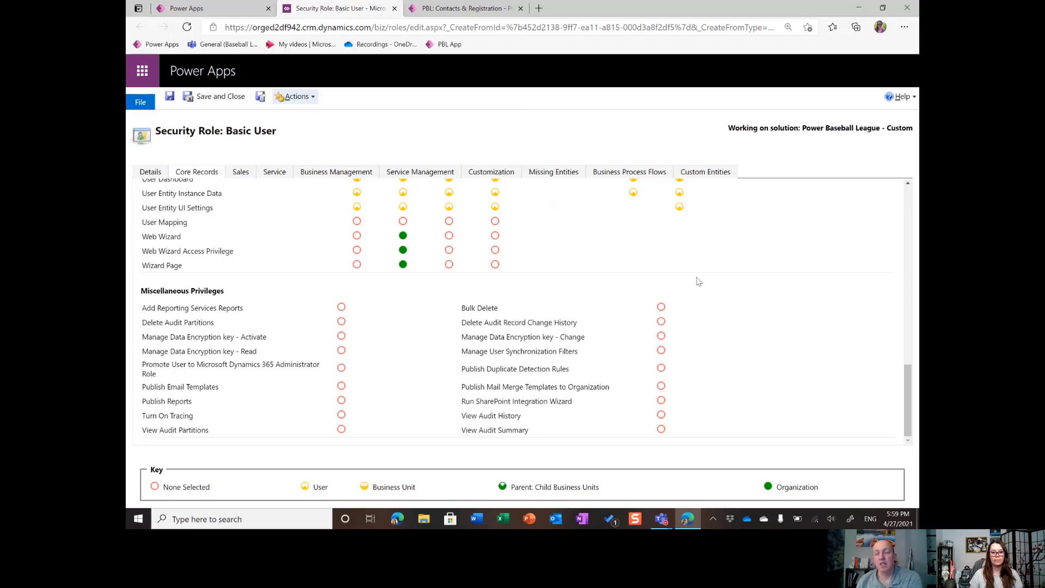
scroll(778, 306, "up", 1)
scroll(777, 306, "up", 10)
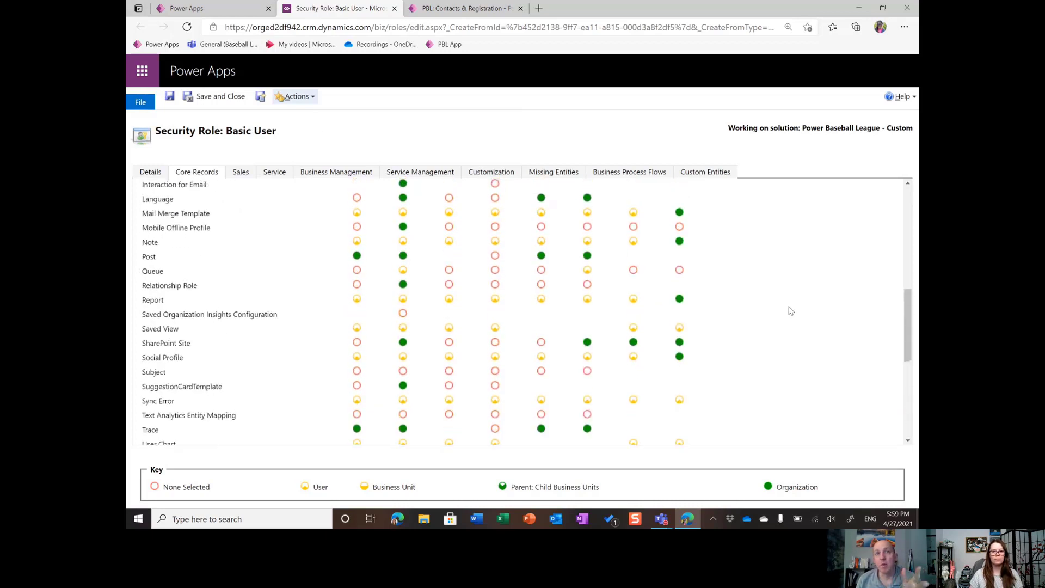
scroll(791, 312, "up", 6)
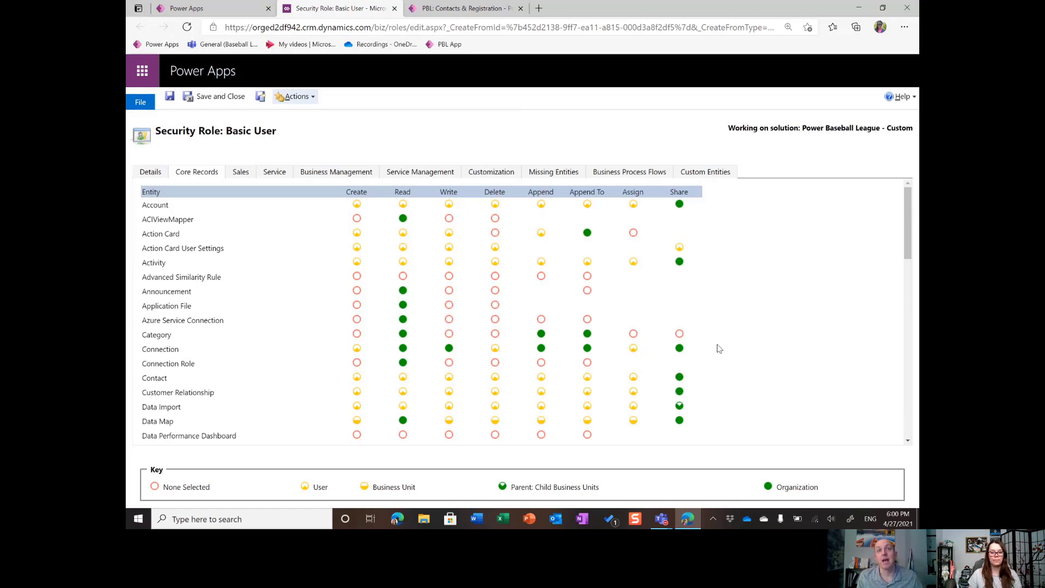
Check which existing security roles can be added to the Power Baseball League - Custom solution, without adding any
left_click(217, 8)
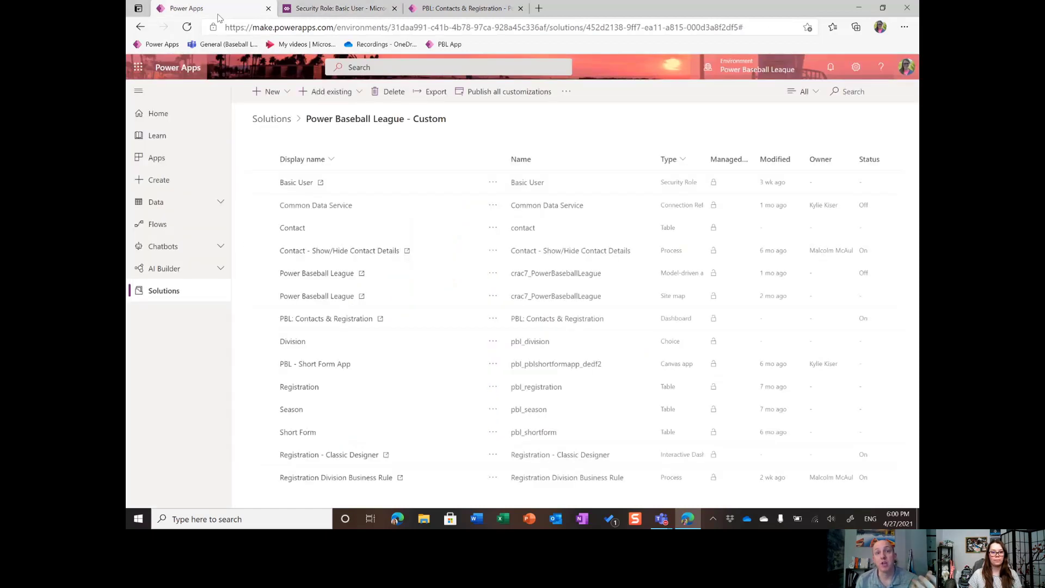
left_click(352, 101)
scroll(411, 375, "down", 1)
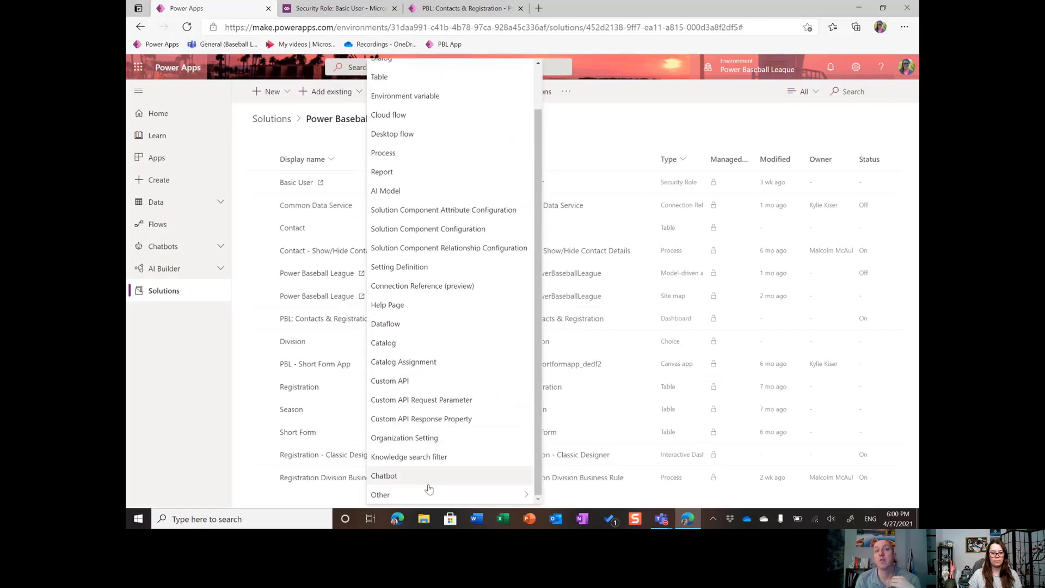
mouse_move(439, 495)
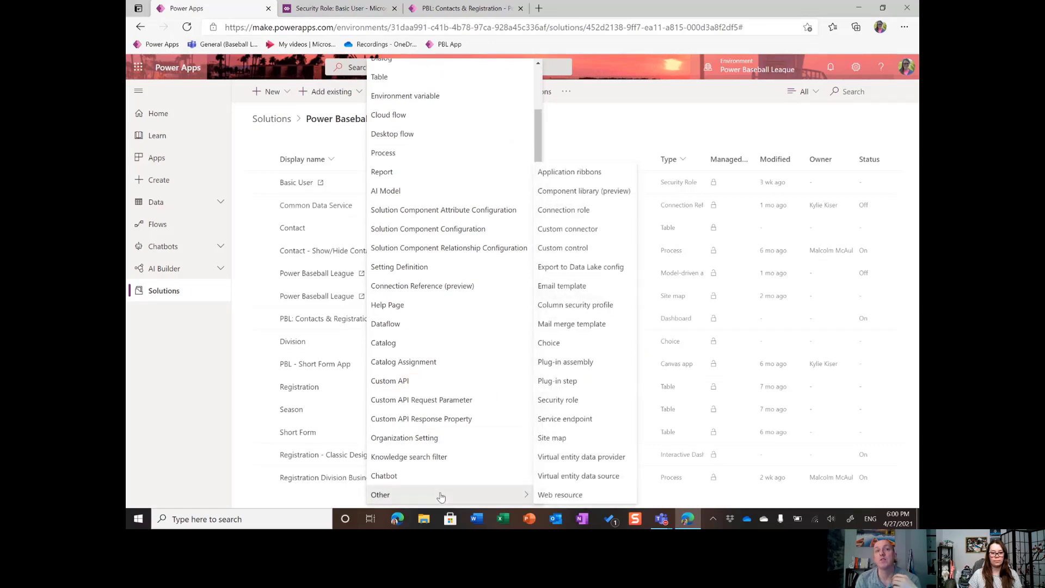
left_click(587, 401)
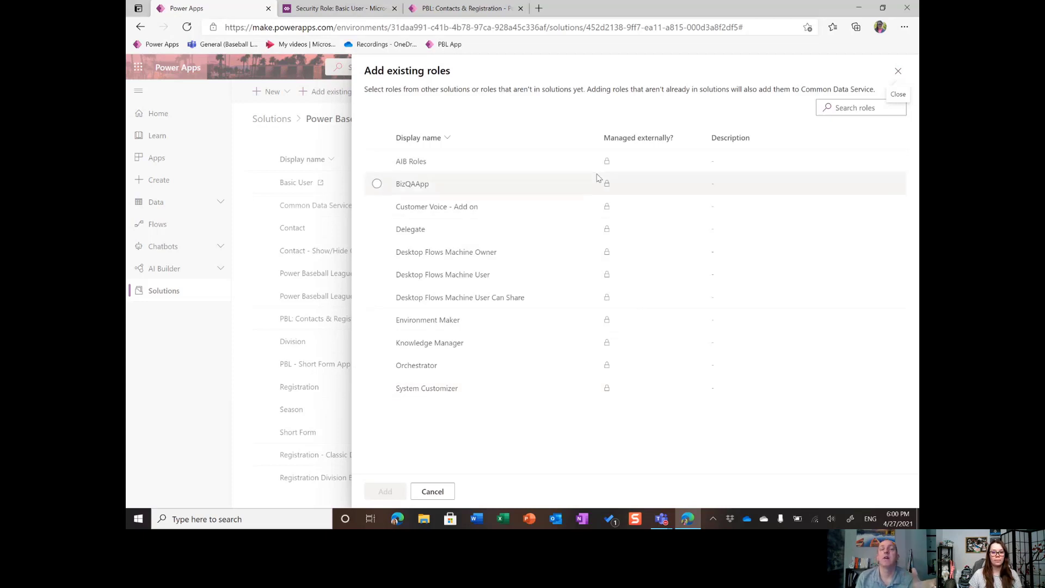
left_click(433, 492)
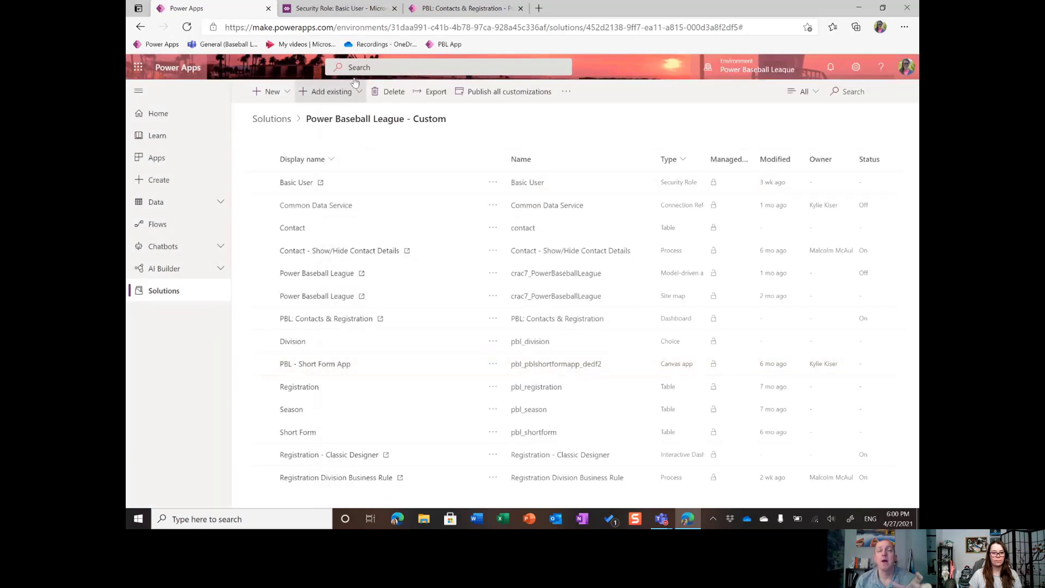
Copy the Basic User security role to a new role named "PBL - Admin"
left_click(359, 11)
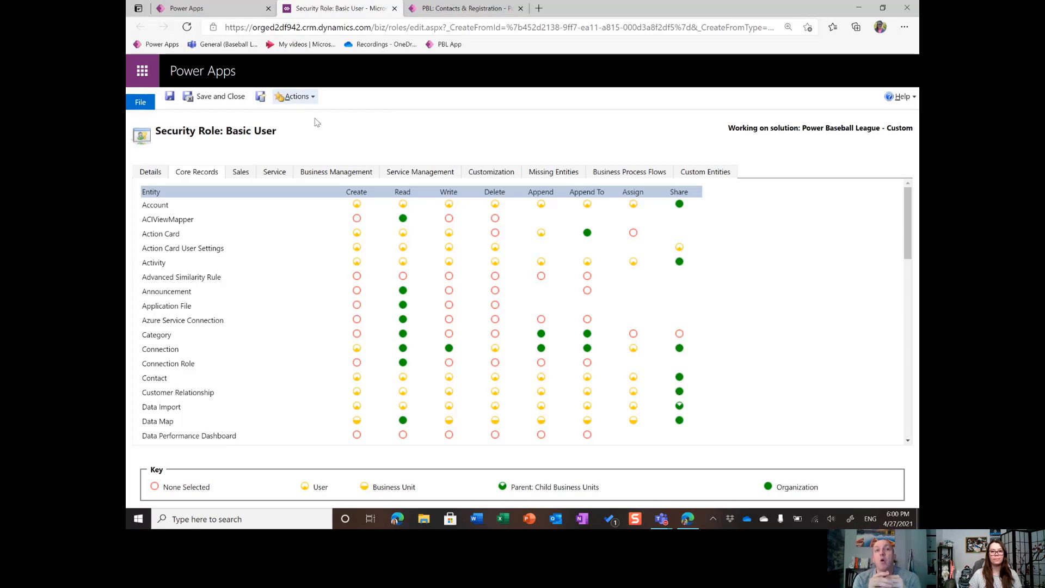
left_click(305, 101)
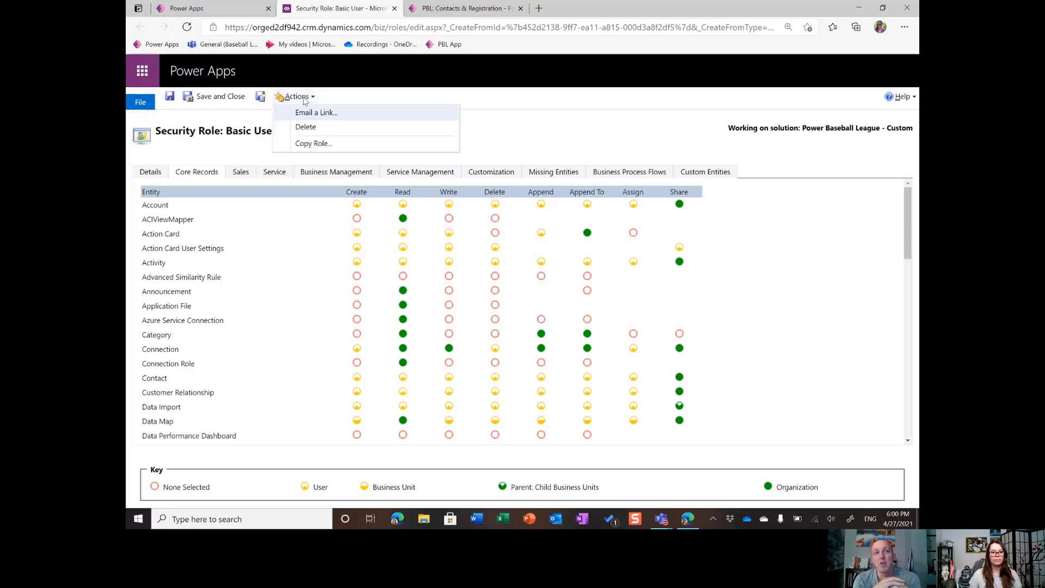
left_click(311, 145)
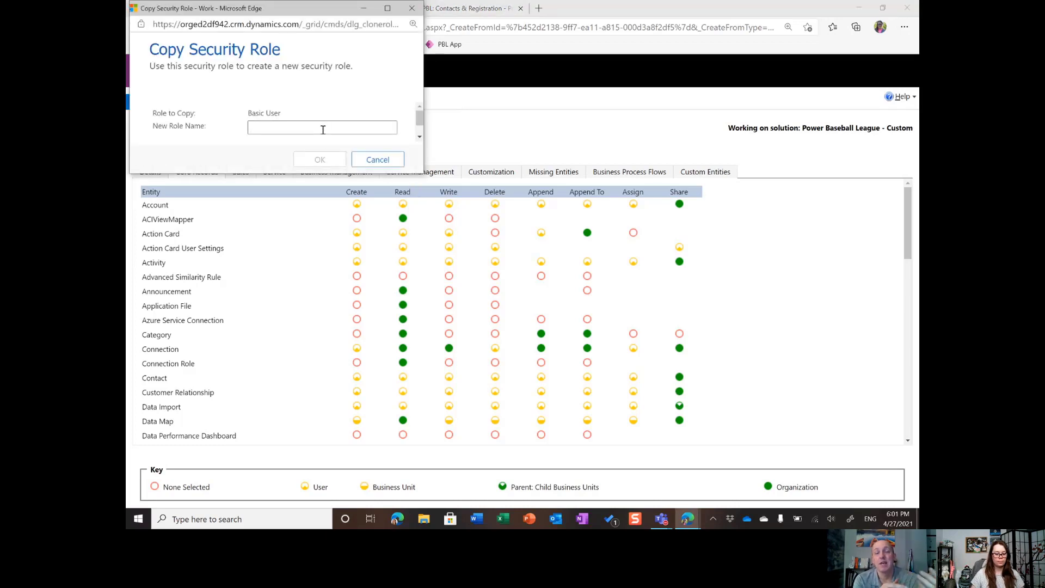
type("PBL - ADm")
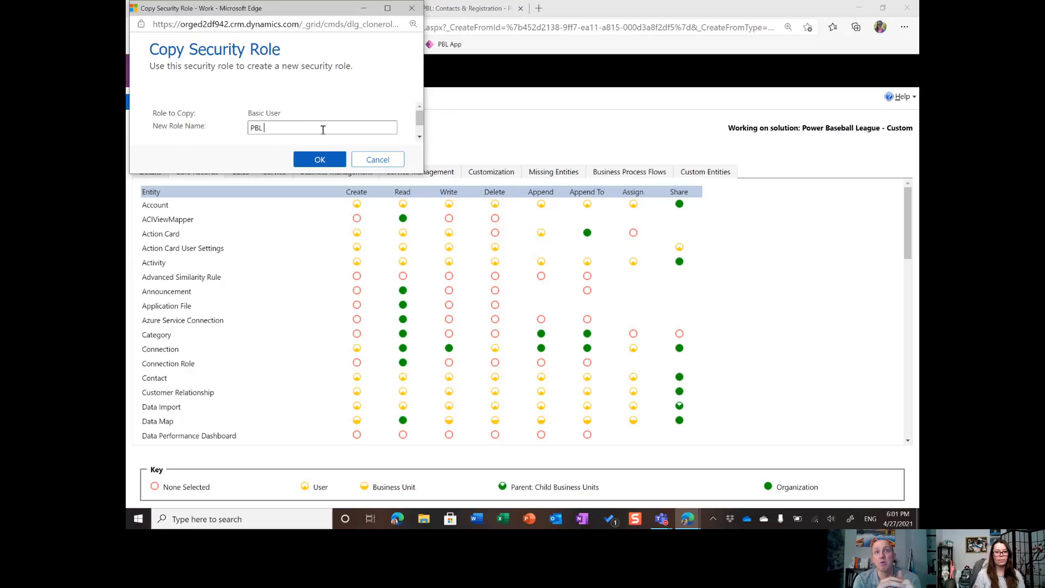
key("BackSpace")
key("BackSpace")
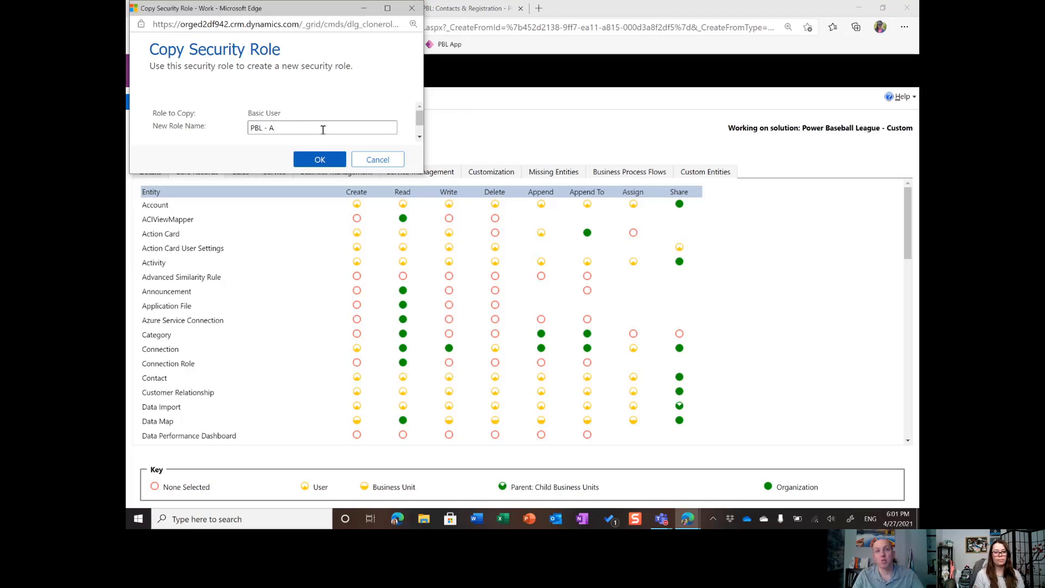
type("dmin")
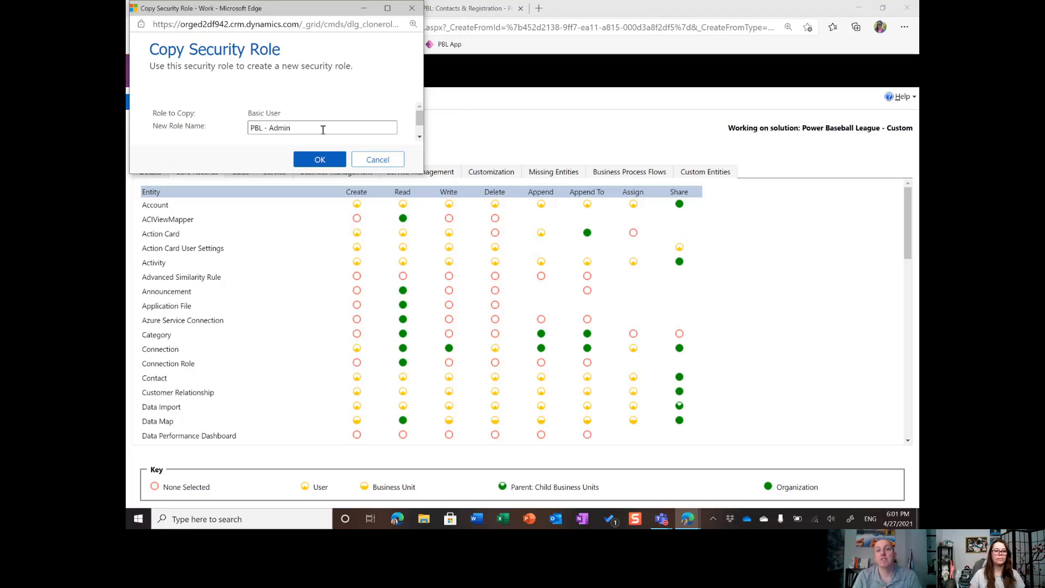
left_click(321, 162)
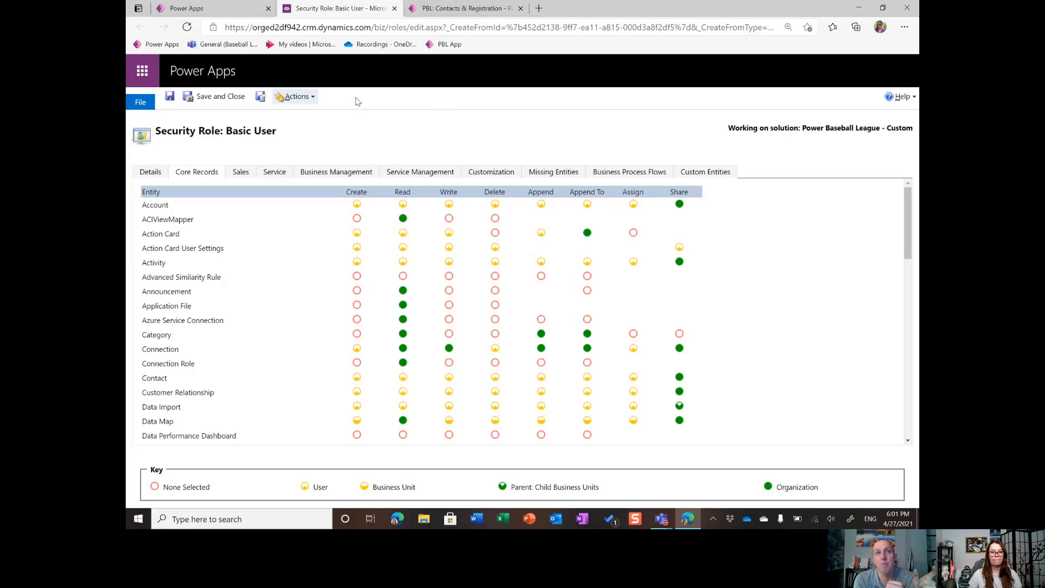
Add the existing PBL - Admin security role to the Power Baseball League - Custom solution
left_click(242, 15)
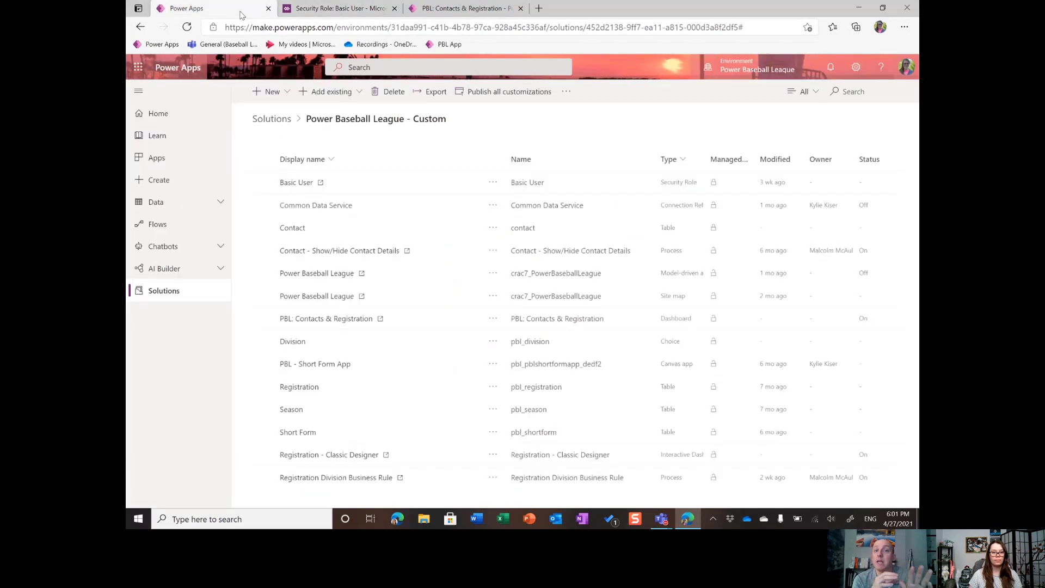
left_click(352, 98)
scroll(428, 305, "down", 5)
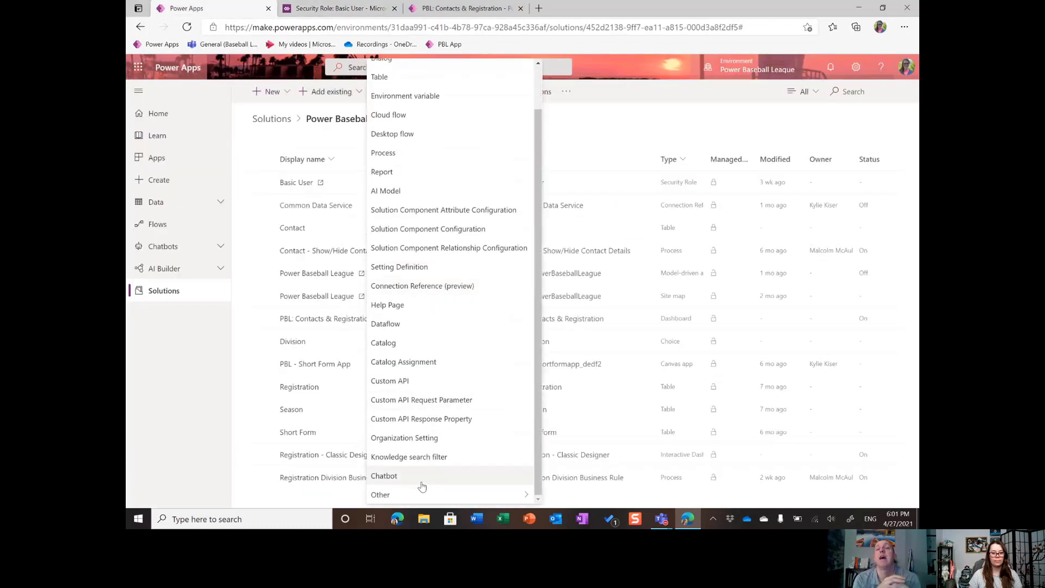
mouse_move(422, 494)
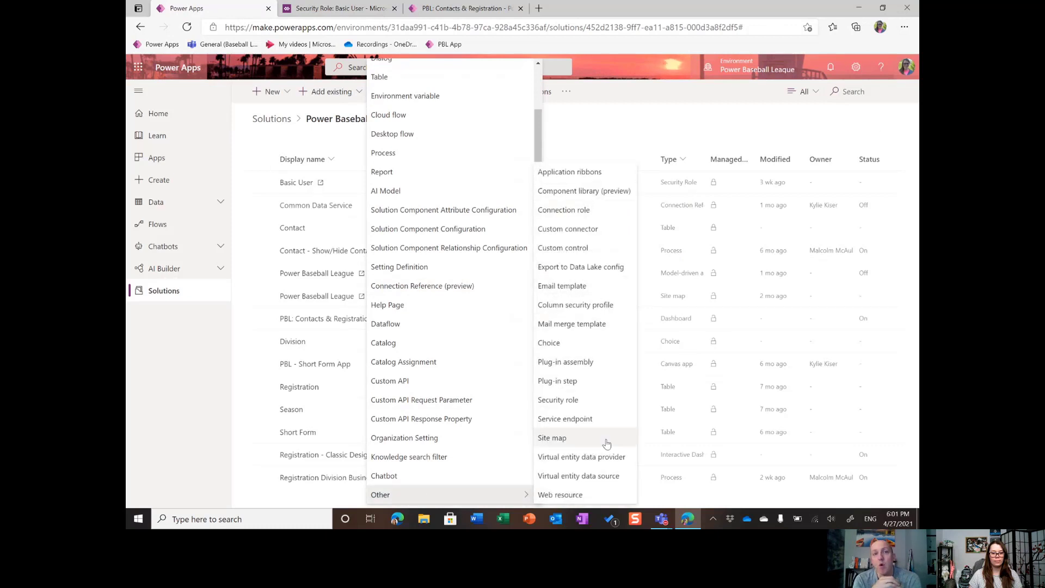
left_click(598, 401)
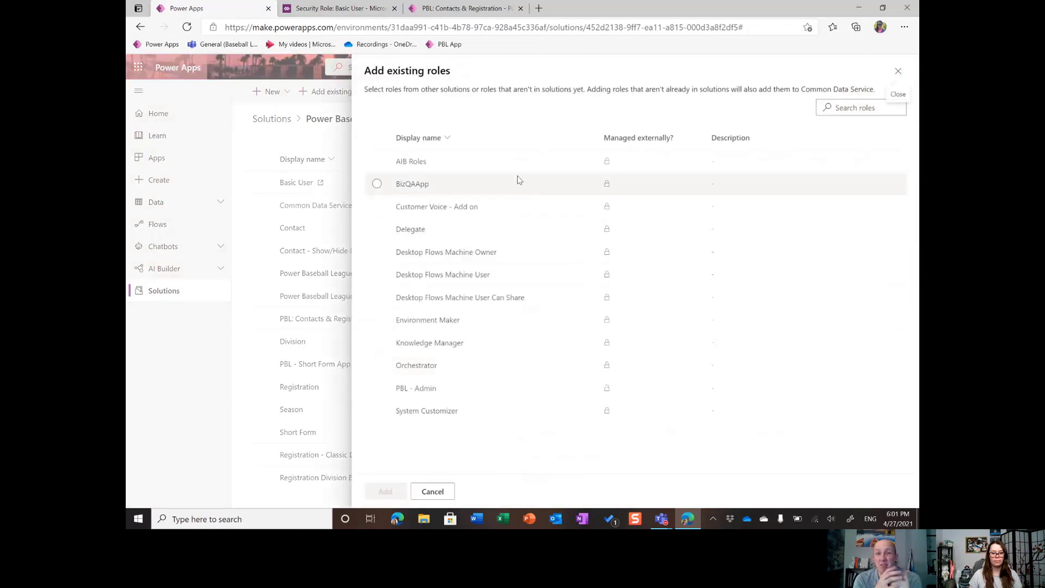
left_click(511, 388)
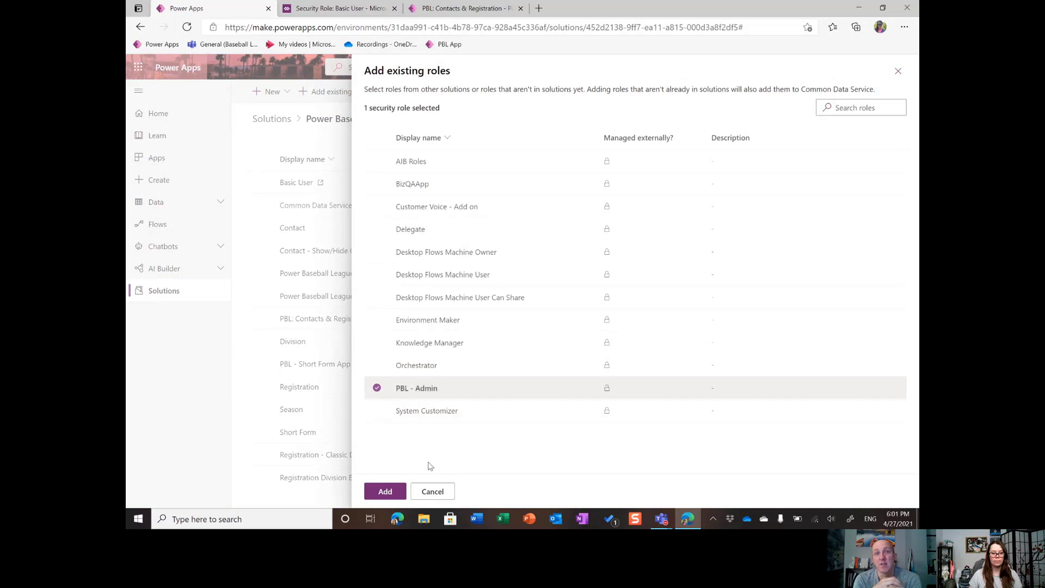
left_click(385, 490)
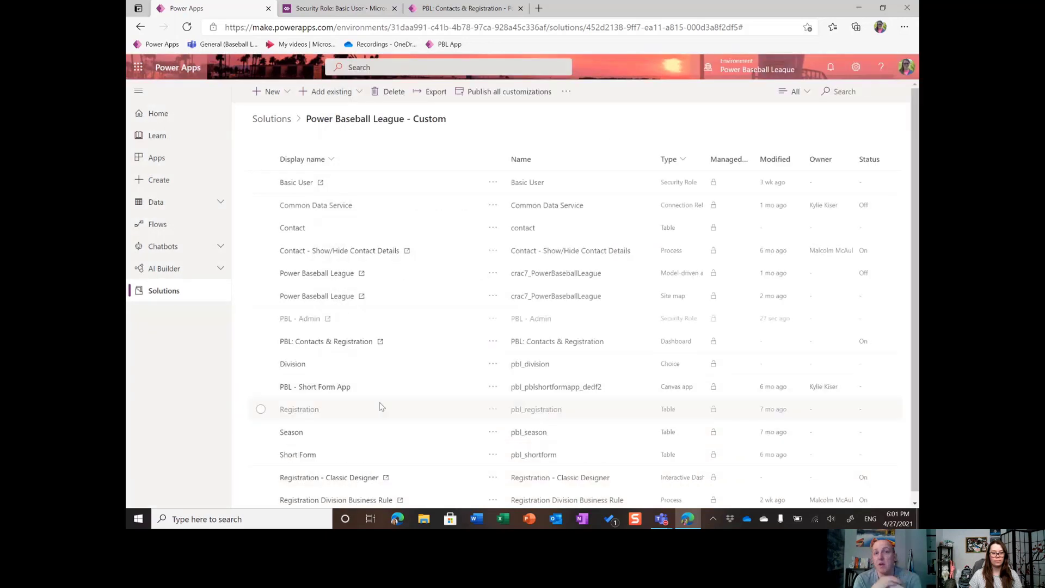
Open the PBL - Admin security role from the solution and close the Basic User role
left_click(328, 325)
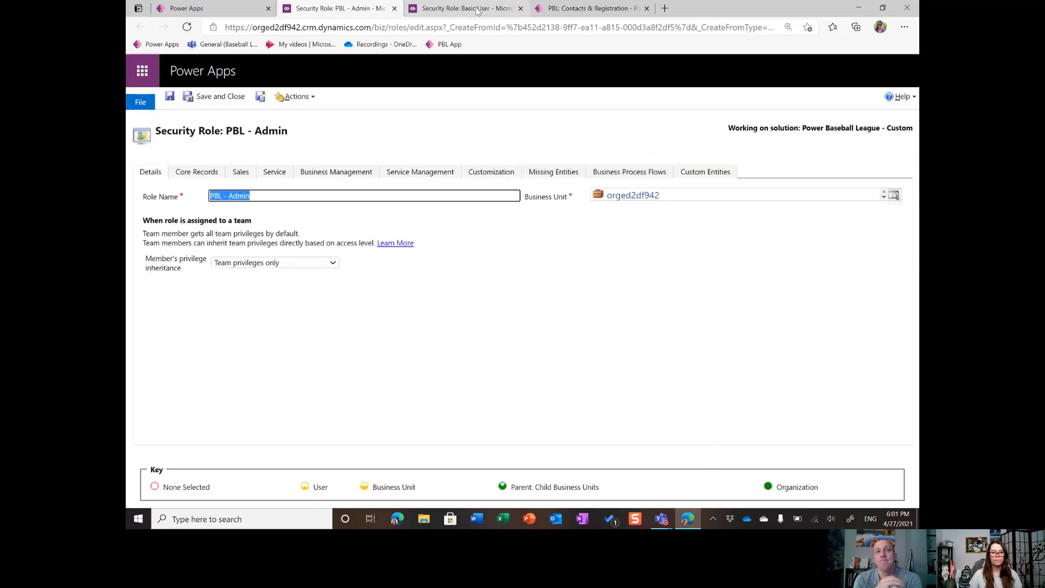
left_click(477, 10)
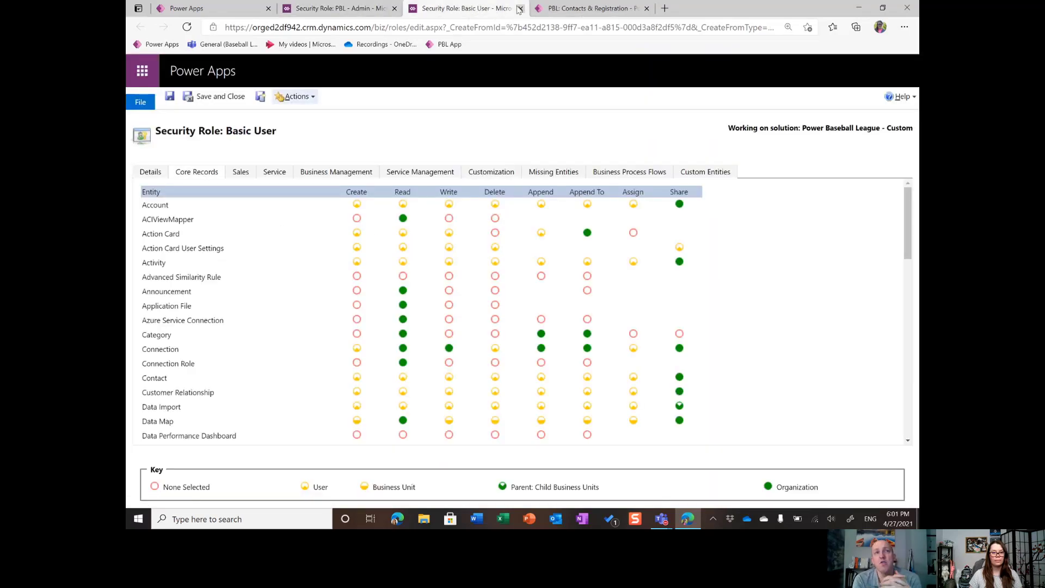
left_click(520, 9)
left_click(359, 8)
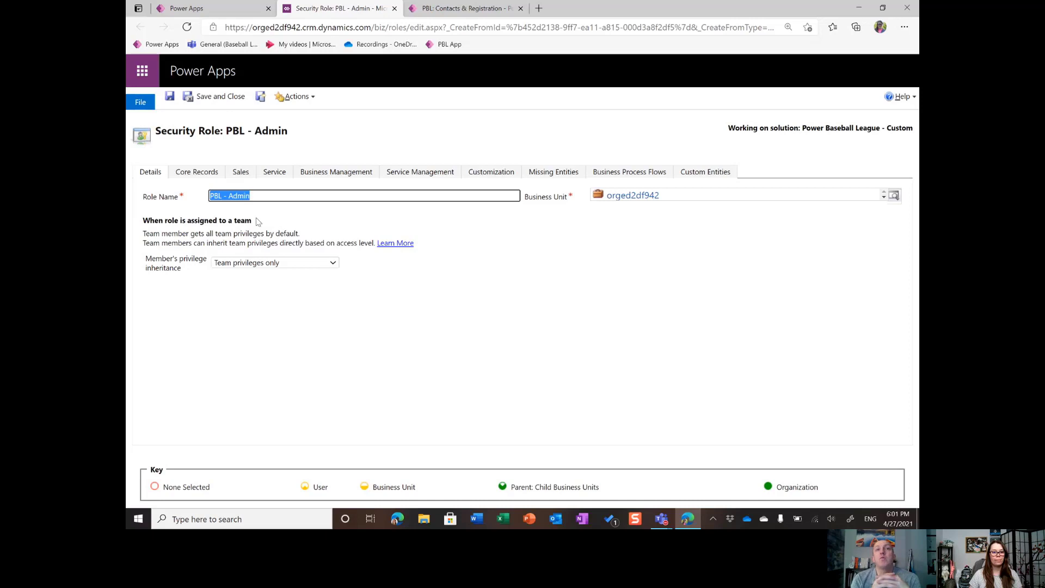
Grant Organization-level access for every privilege of the Account and Contact entities in the PBL - Admin role's core records
left_click(185, 174)
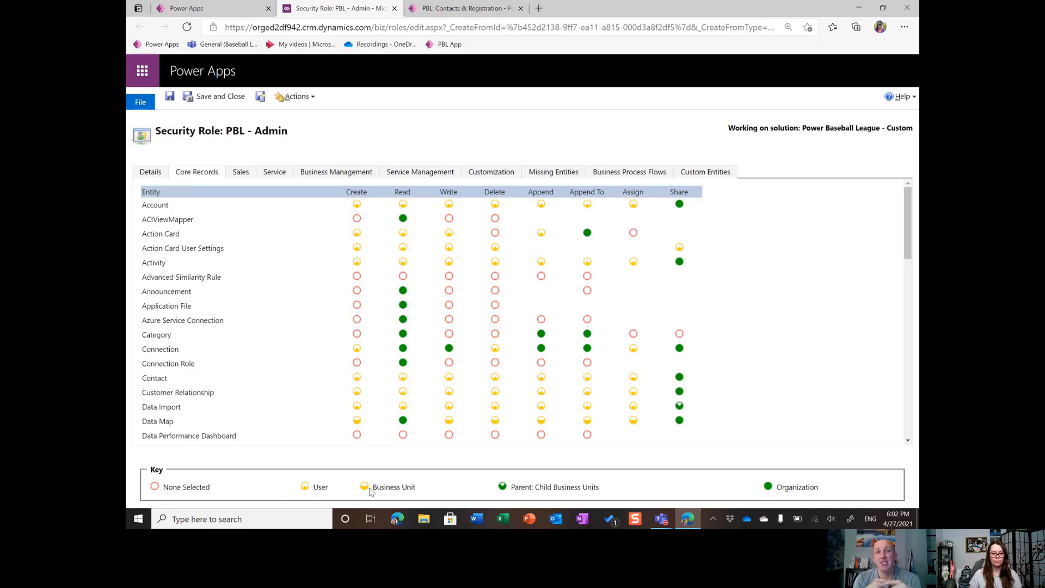
mouse_move(443, 493)
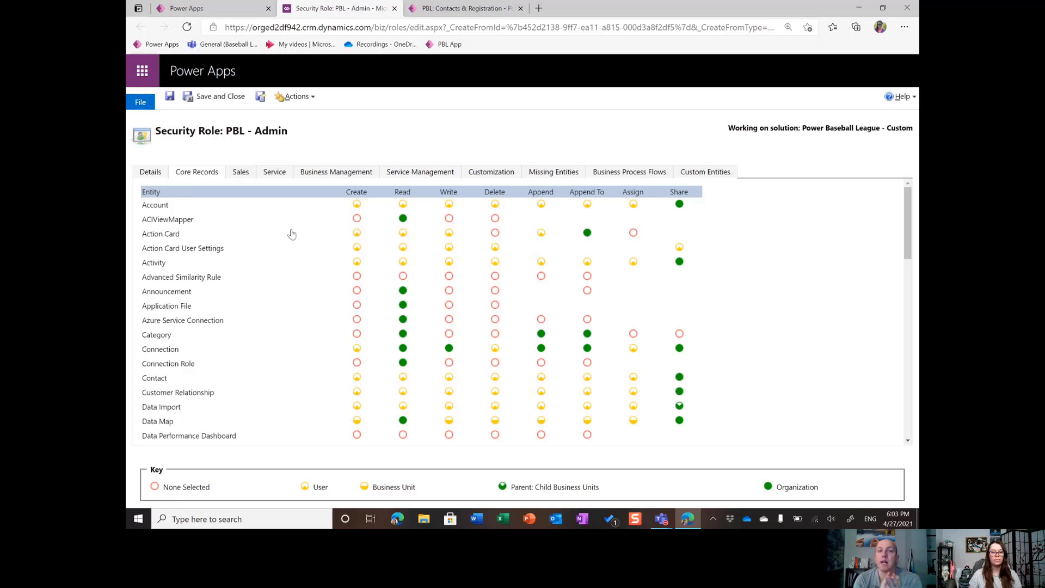
left_click(228, 207)
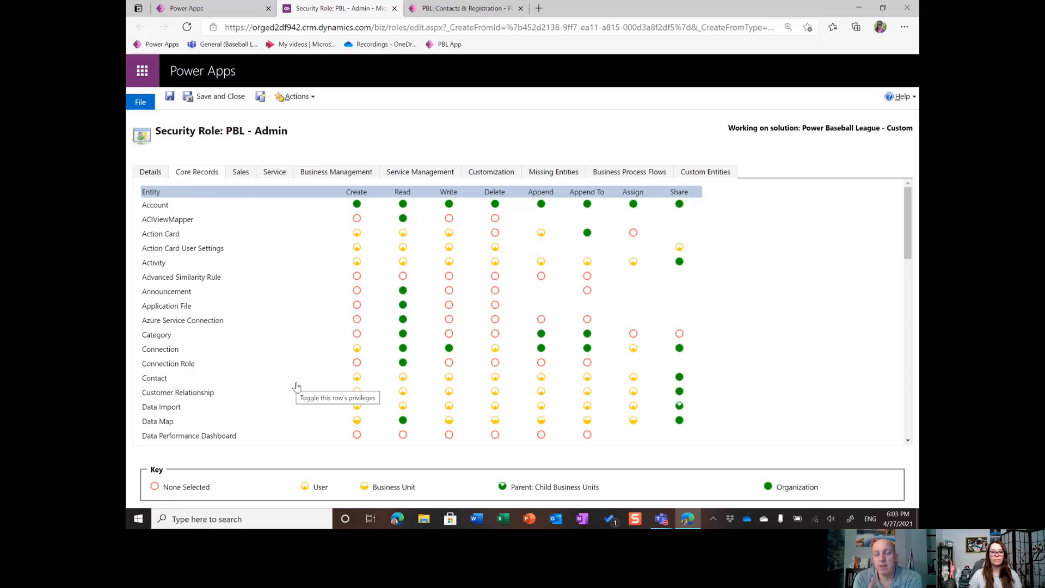
left_click(214, 384)
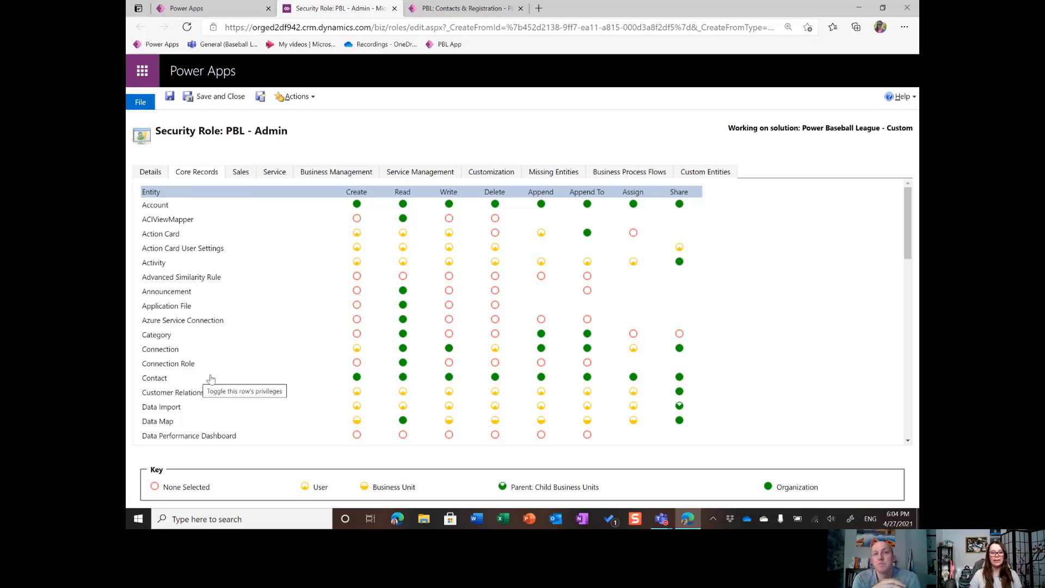
Change only the Account entity's Create privilege to User level
left_click(356, 363)
left_click(365, 367)
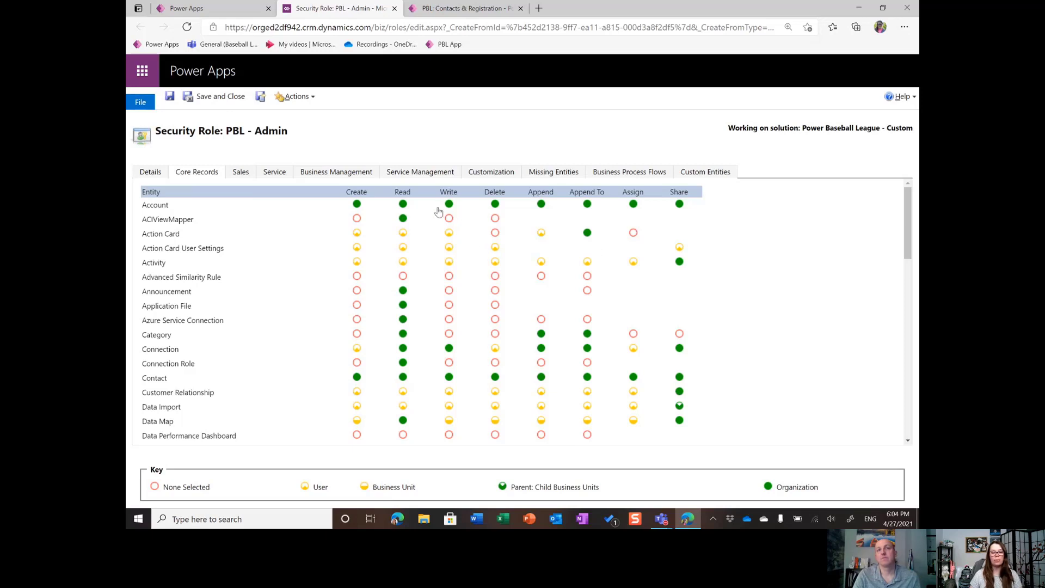
left_click(370, 209)
left_click(369, 208)
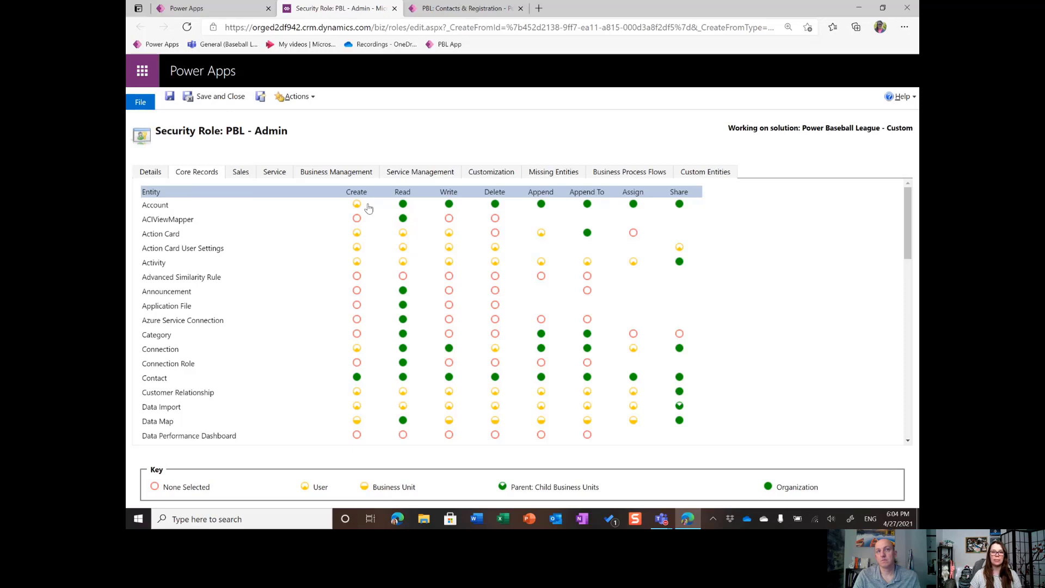
Set the Account entity's Create privilege back to Organization level
left_click(369, 207)
left_click(369, 207)
left_click(369, 207)
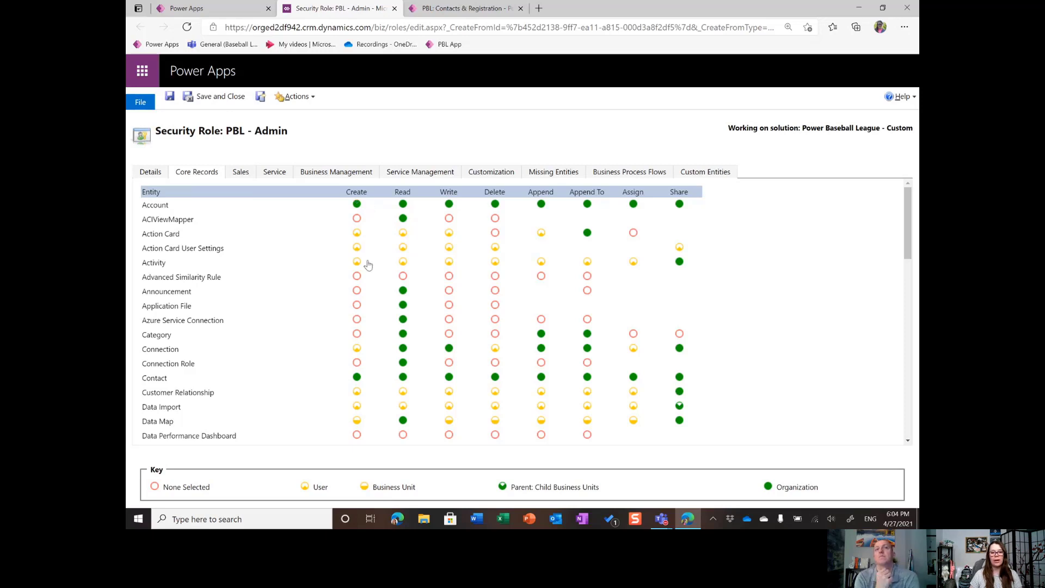
Set the Delete privilege to None Selected for all entities in the role's core records
left_click(506, 192)
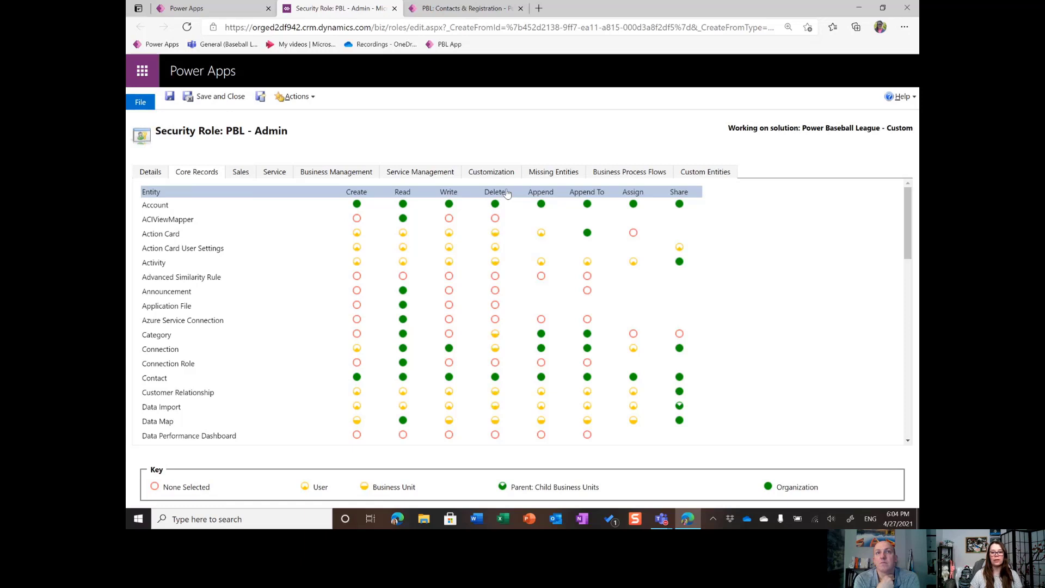
left_click(507, 192)
left_click(506, 192)
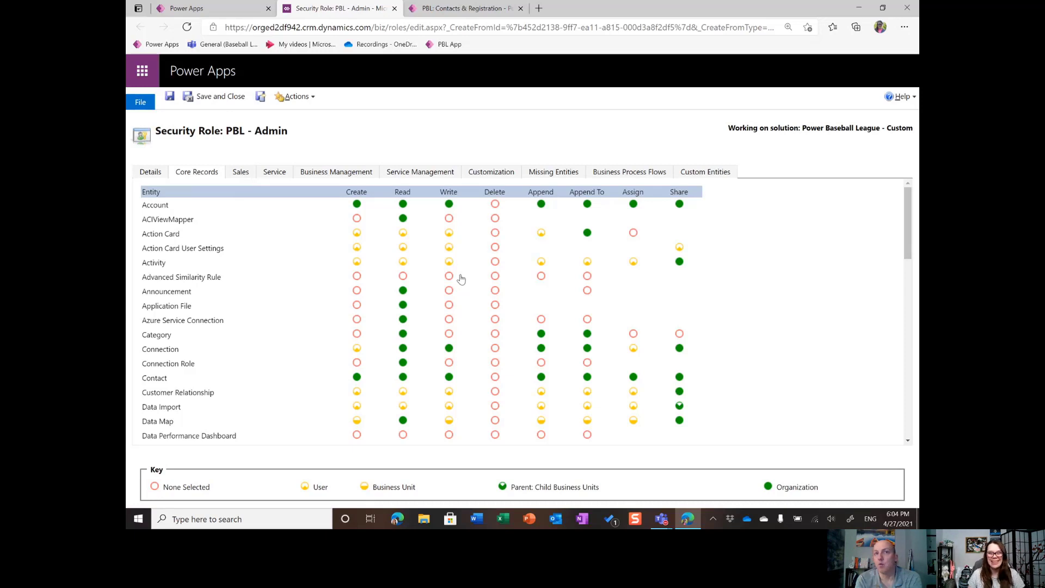
scroll(313, 234, "down", 2)
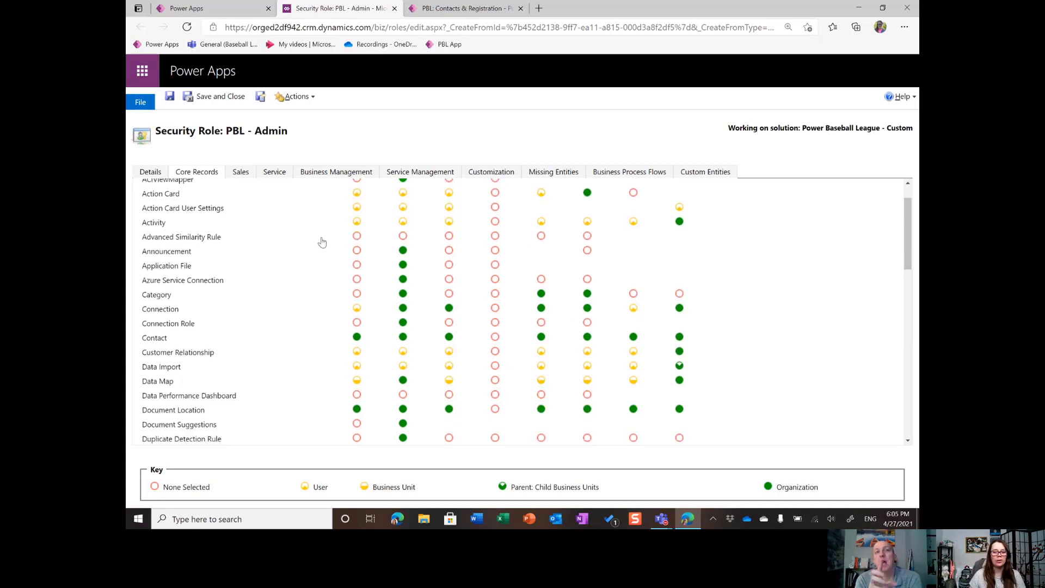
scroll(309, 246, "down", 3)
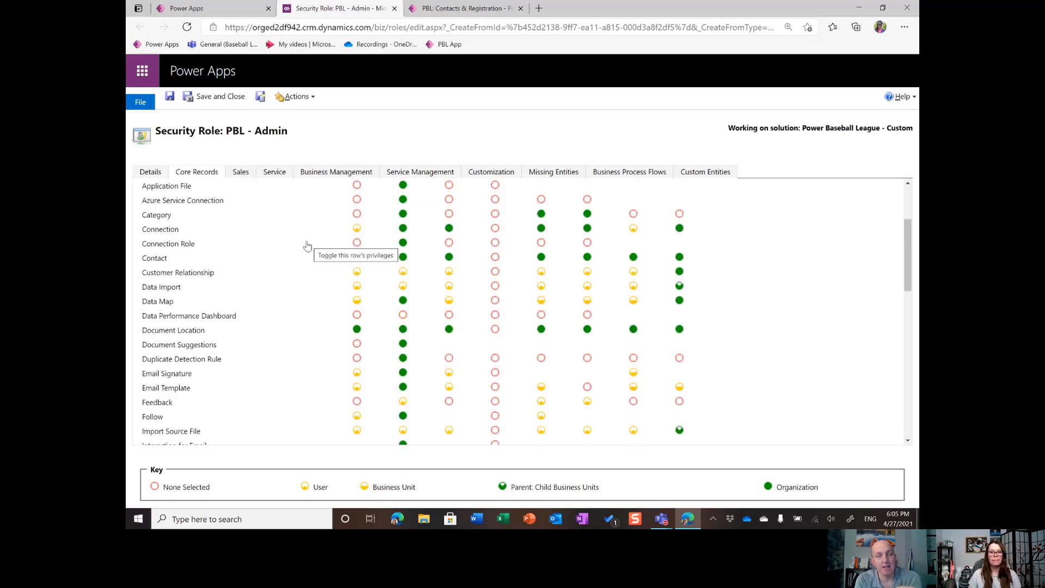
scroll(307, 246, "up", 5)
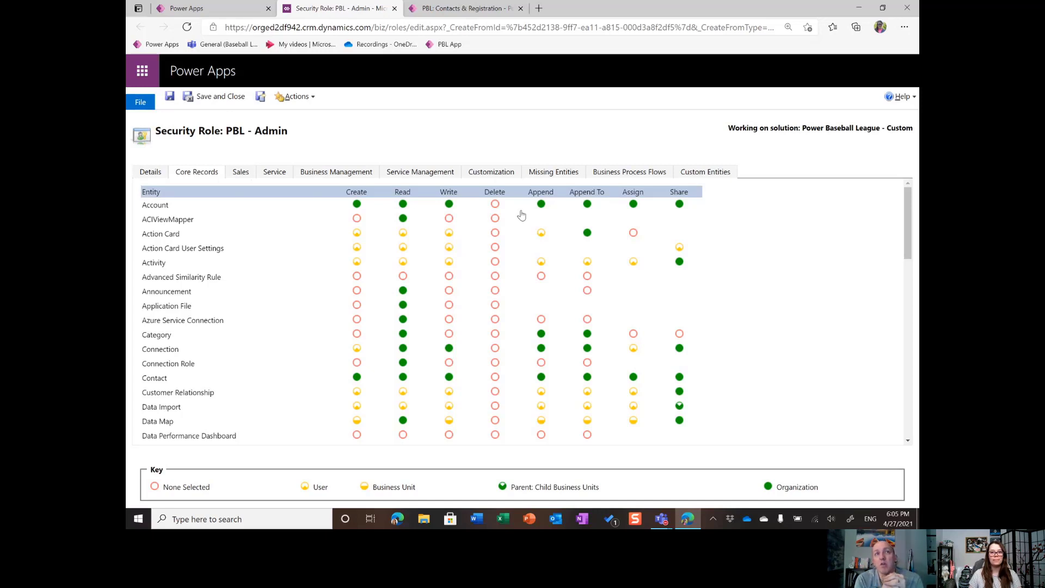
Grant Organization-level access for every privilege of the custom Registration entity except Delete, which is set to None Selected
left_click(695, 177)
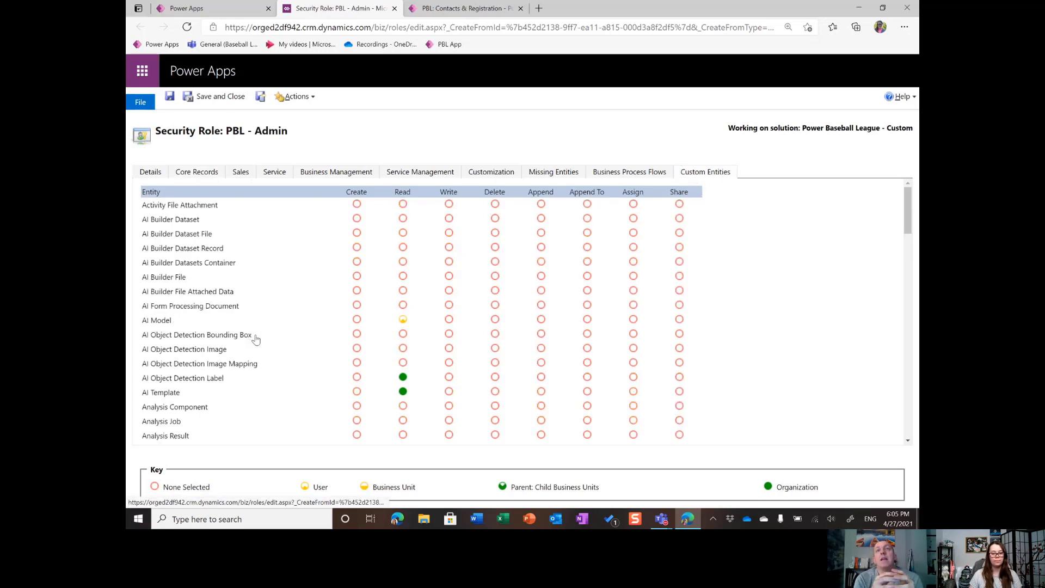
scroll(259, 337, "down", 1)
scroll(259, 337, "down", 3)
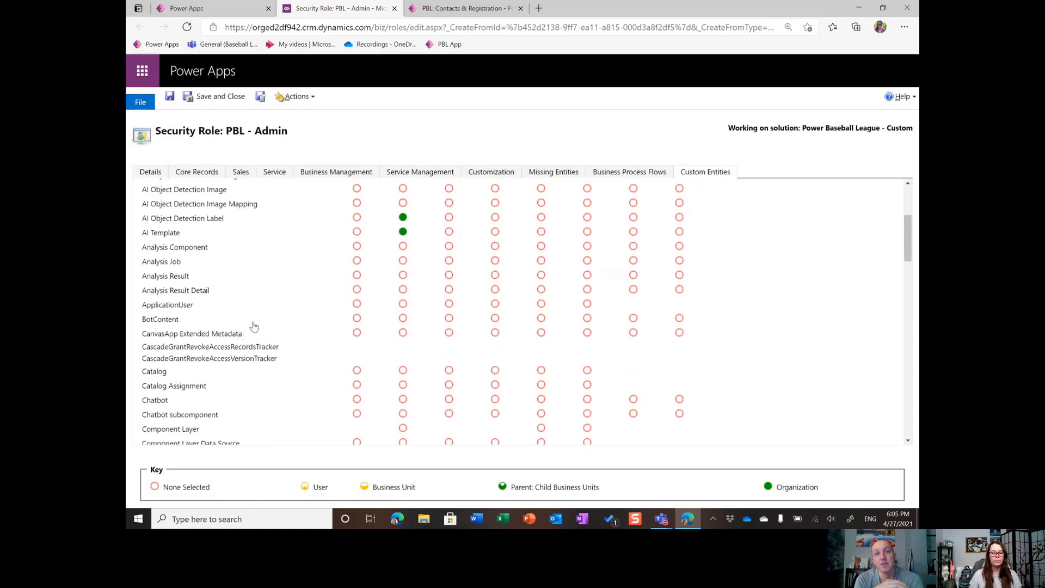
scroll(286, 304, "down", 3)
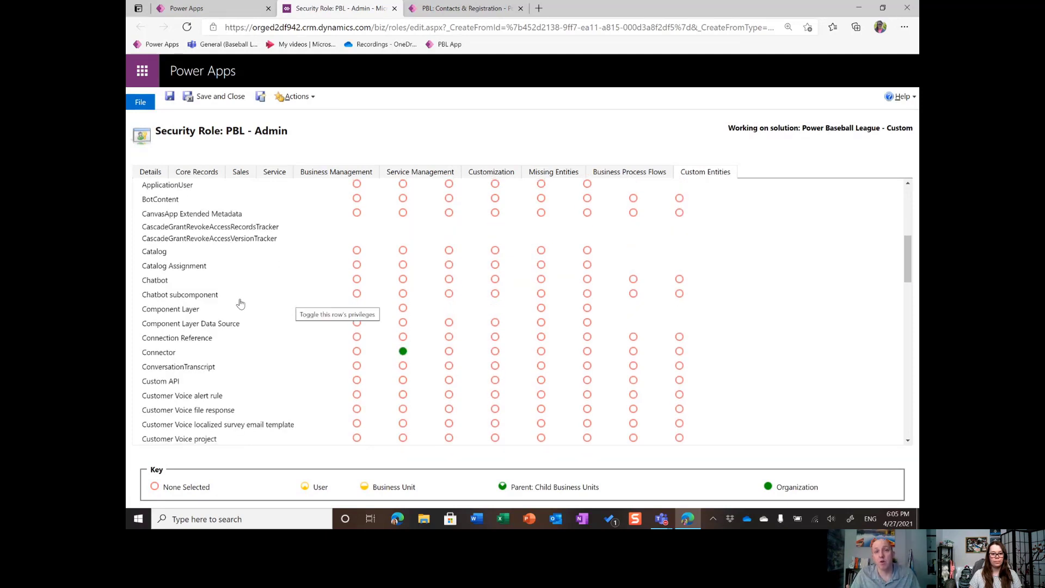
scroll(321, 270, "down", 9)
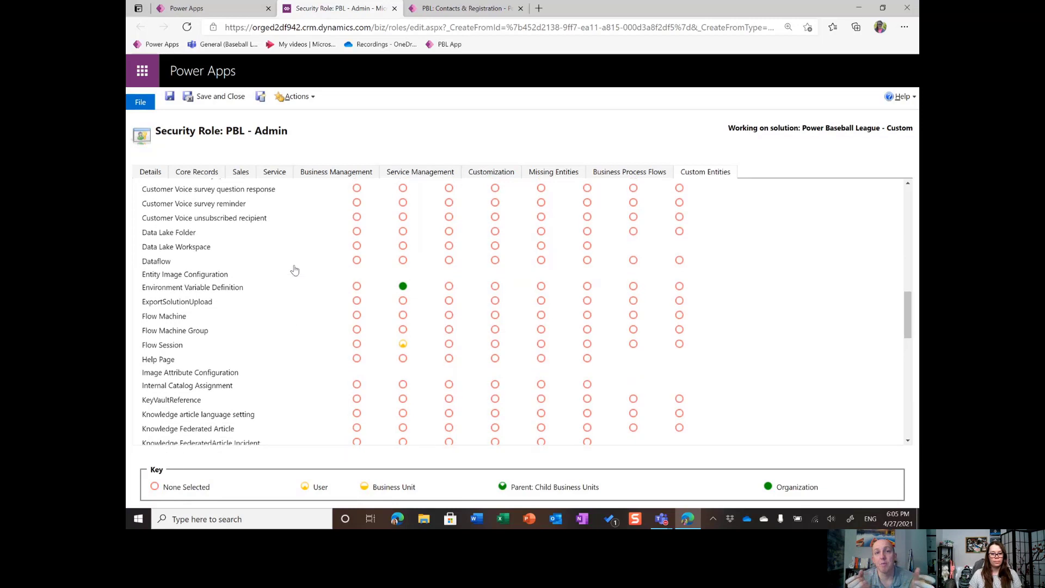
scroll(294, 270, "down", 3)
scroll(303, 275, "down", 4)
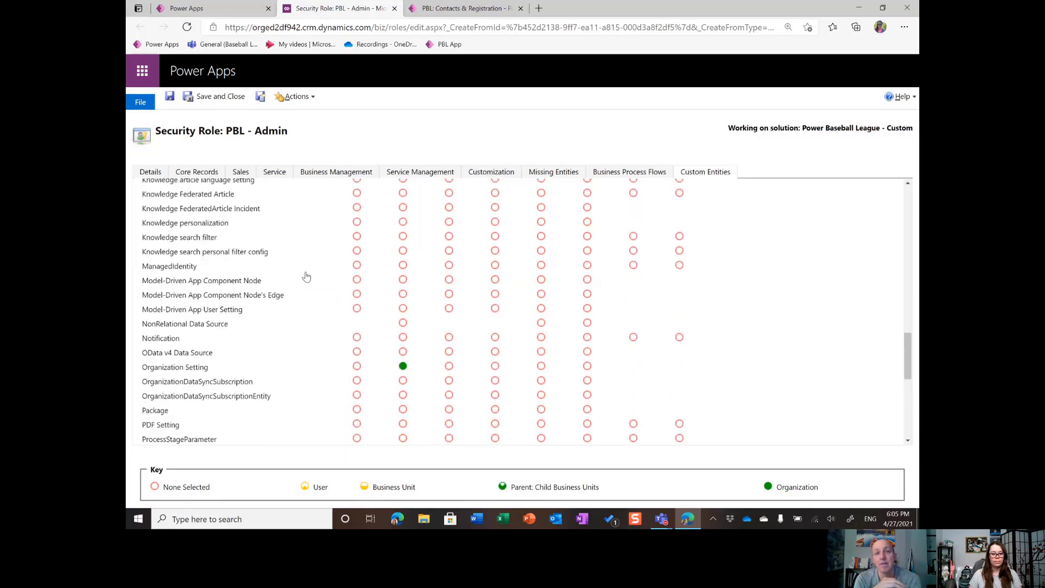
scroll(310, 277, "down", 4)
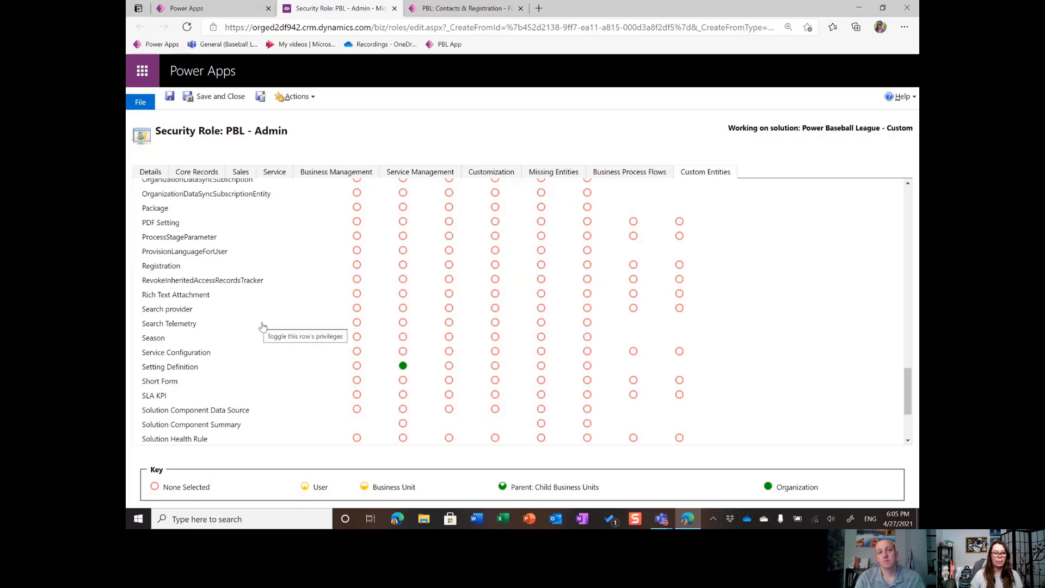
left_click(207, 270)
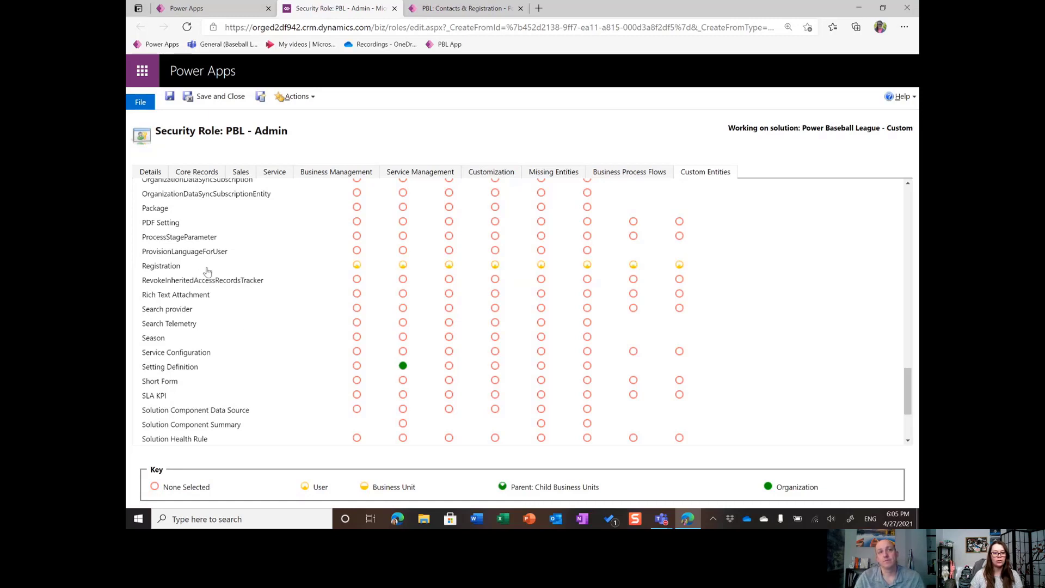
left_click(207, 269)
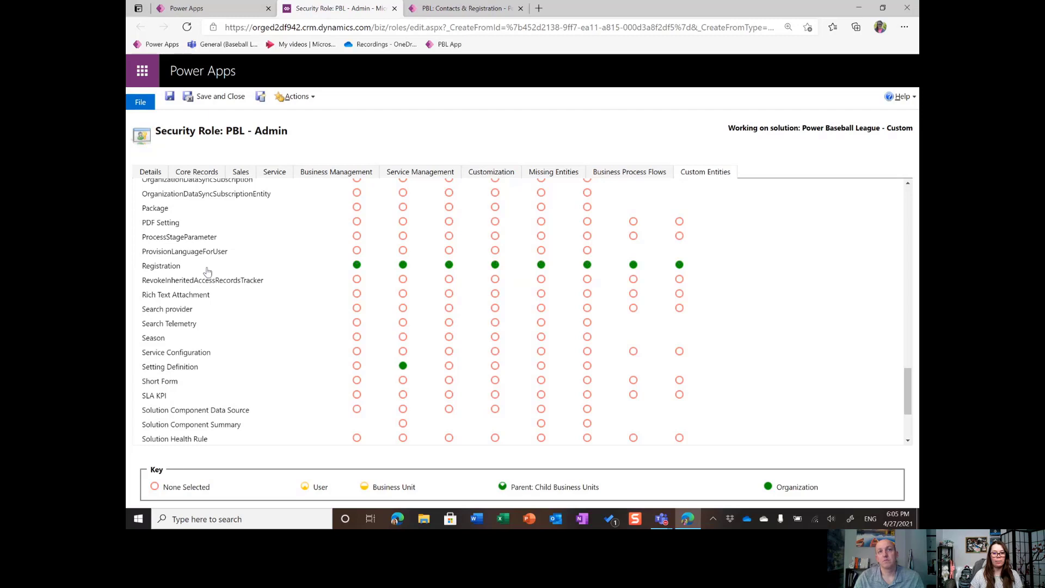
left_click(495, 267)
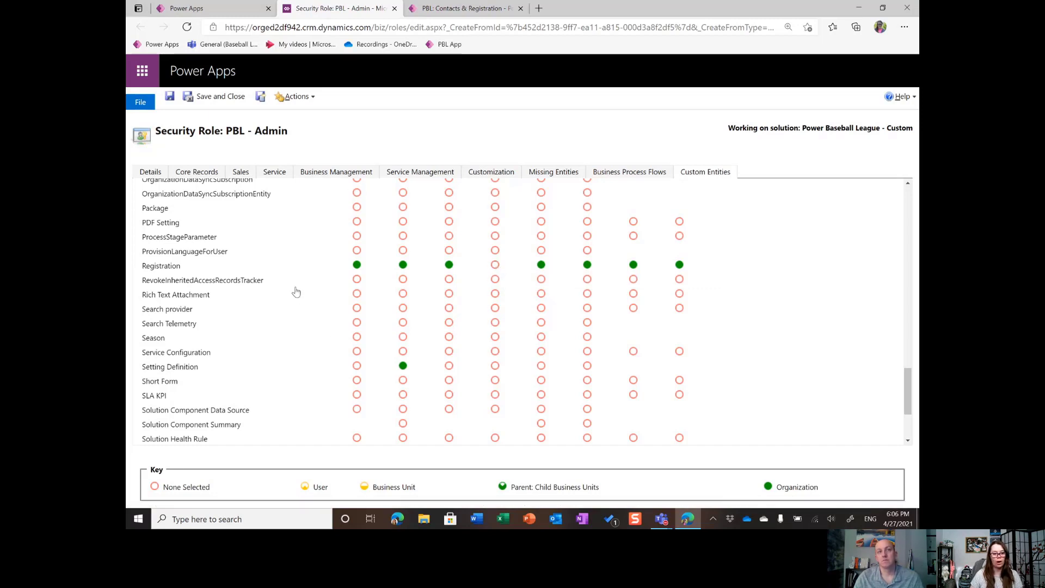
Grant Organization-level access for every privilege of the custom Season entity
left_click(253, 344)
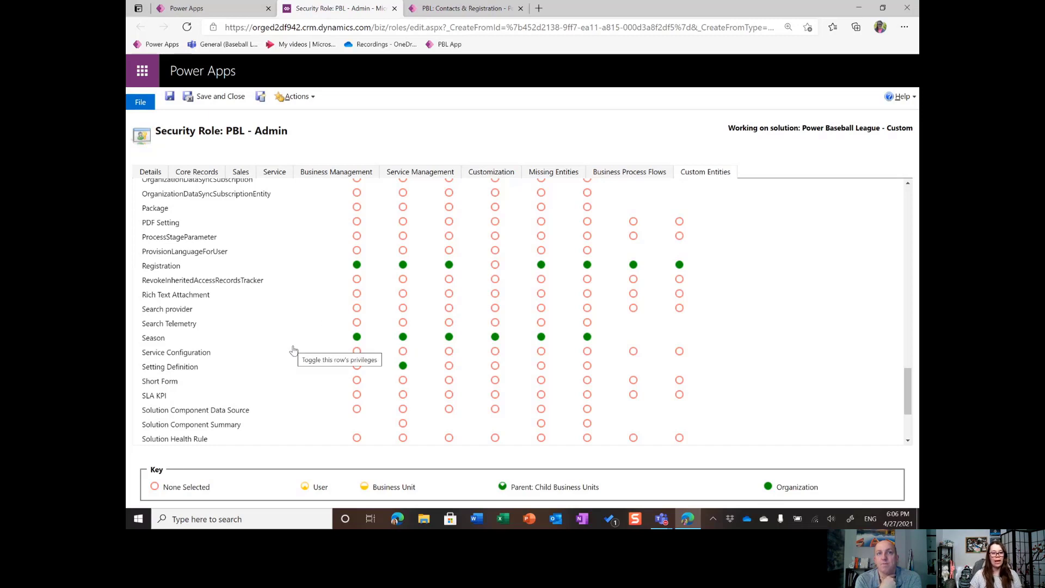
scroll(294, 350, "down", 5)
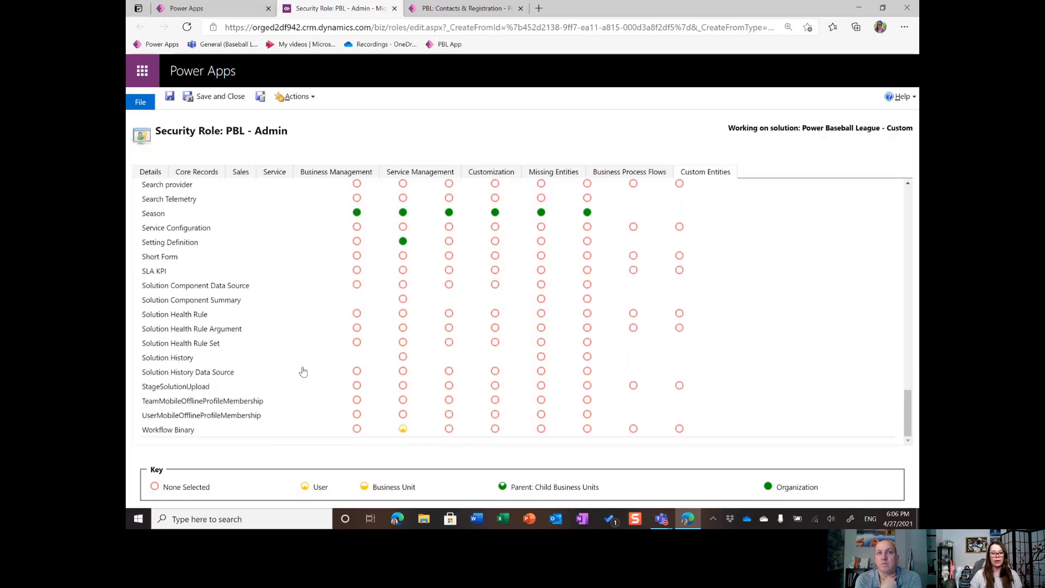
scroll(304, 371, "up", 5)
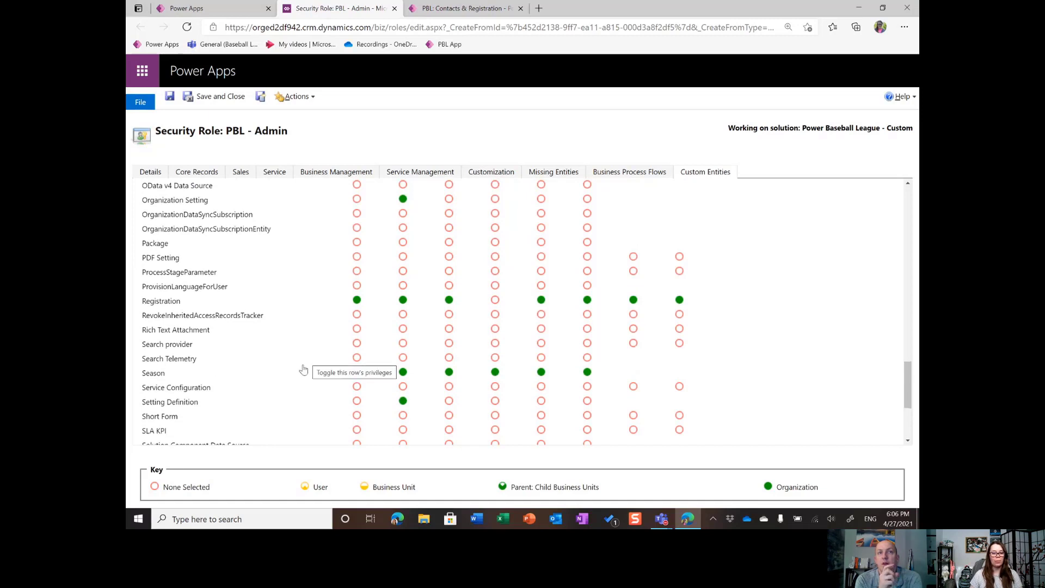
scroll(303, 370, "down", 1)
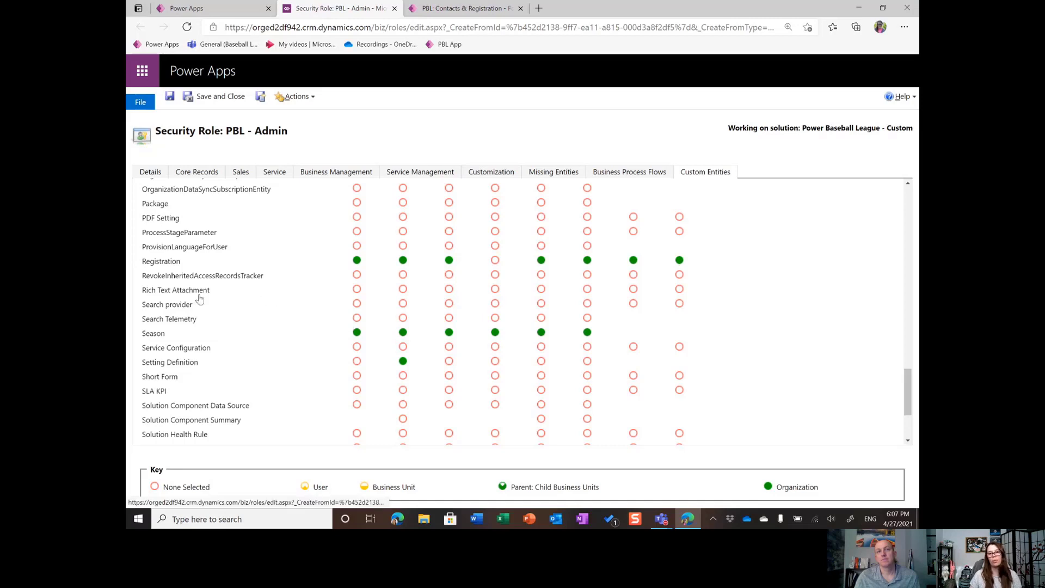
scroll(227, 288, "down", 3)
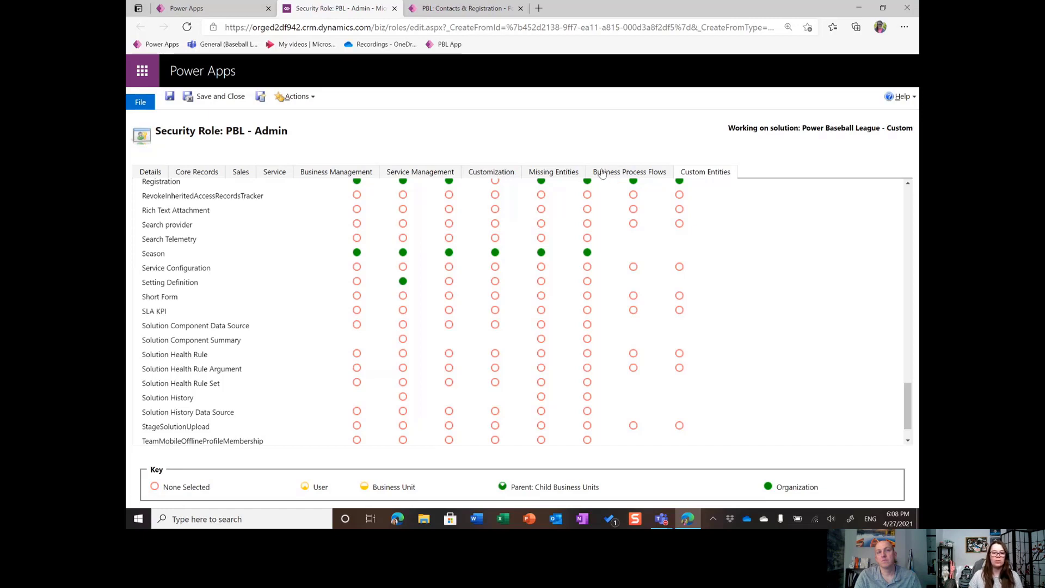
Remove the Export to Excel privacy privilege and the Bulk Edit miscellaneous privilege from the role's business management settings
left_click(622, 170)
left_click(565, 172)
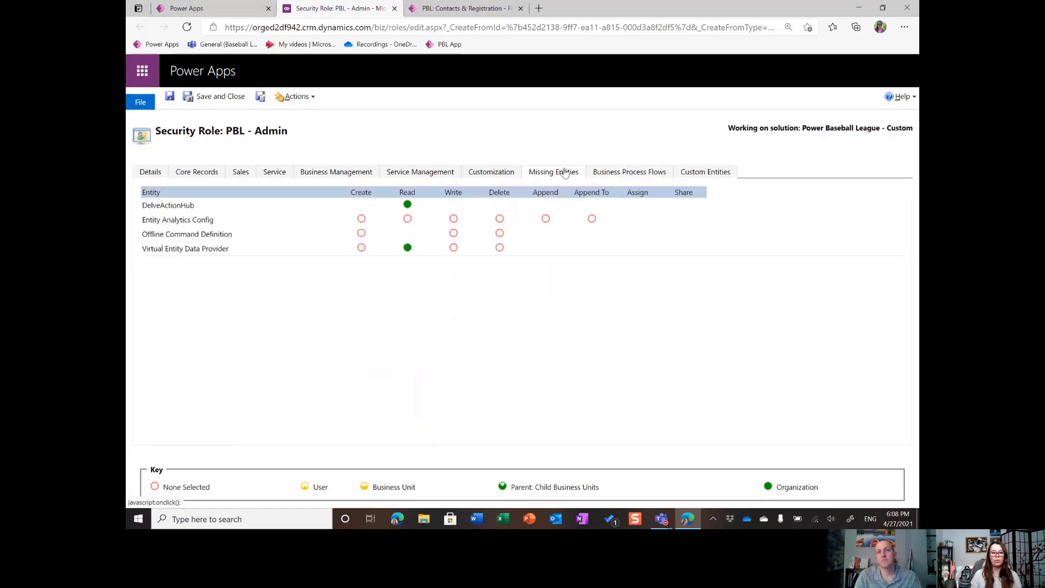
left_click(401, 172)
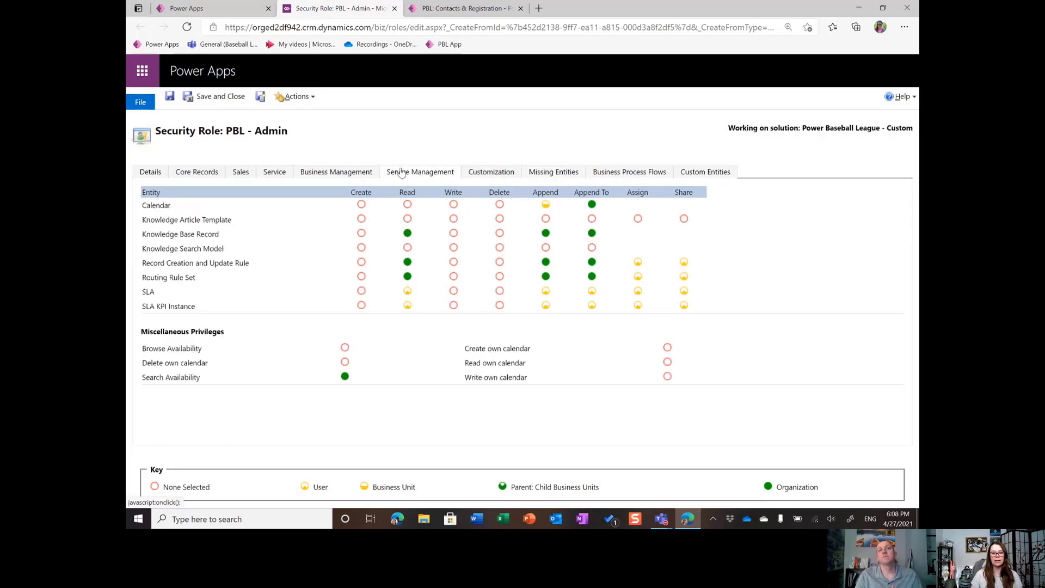
left_click(350, 178)
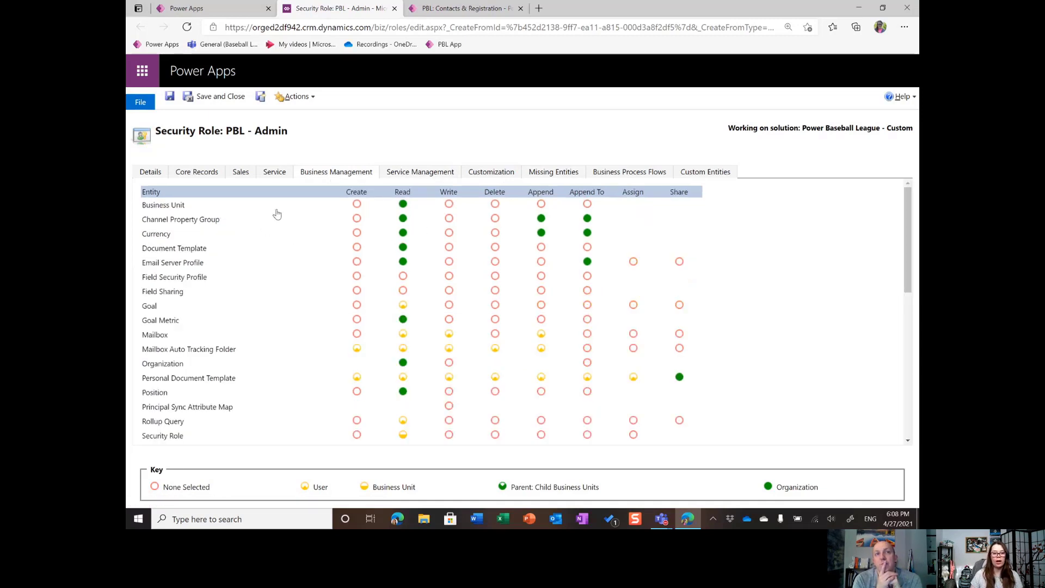
scroll(250, 233, "down", 2)
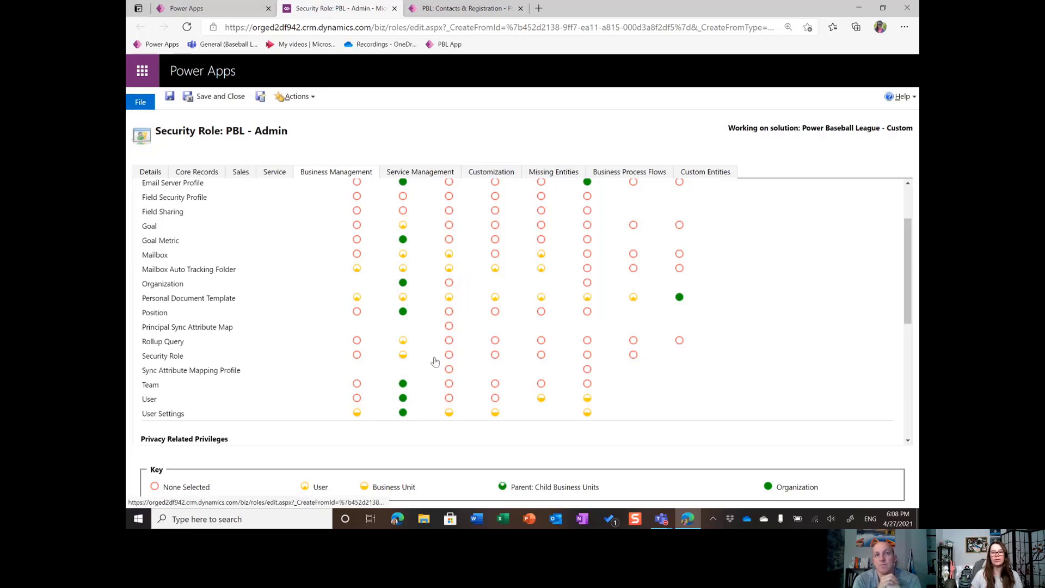
scroll(401, 346, "down", 3)
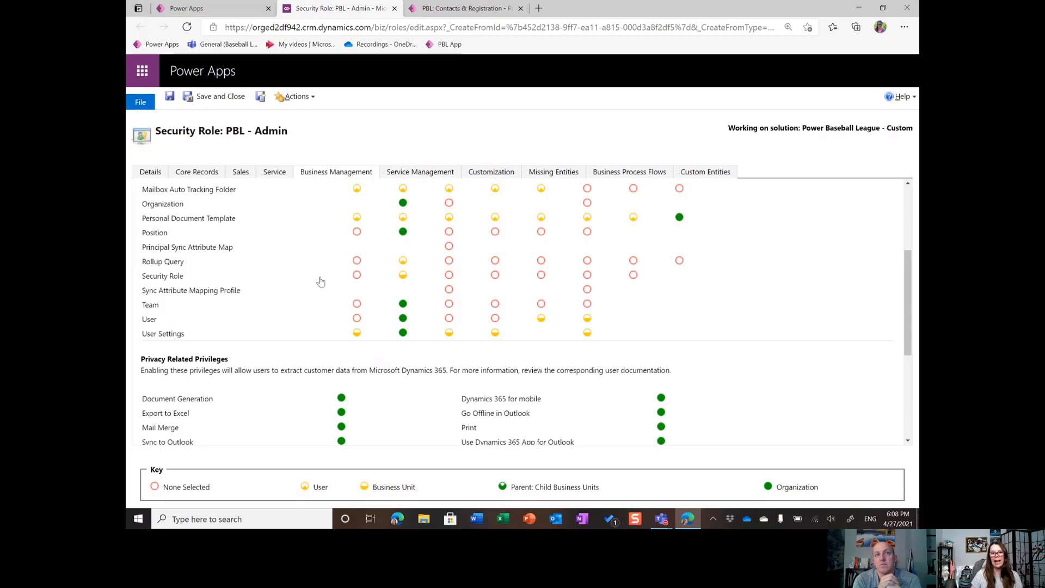
scroll(200, 372, "down", 3)
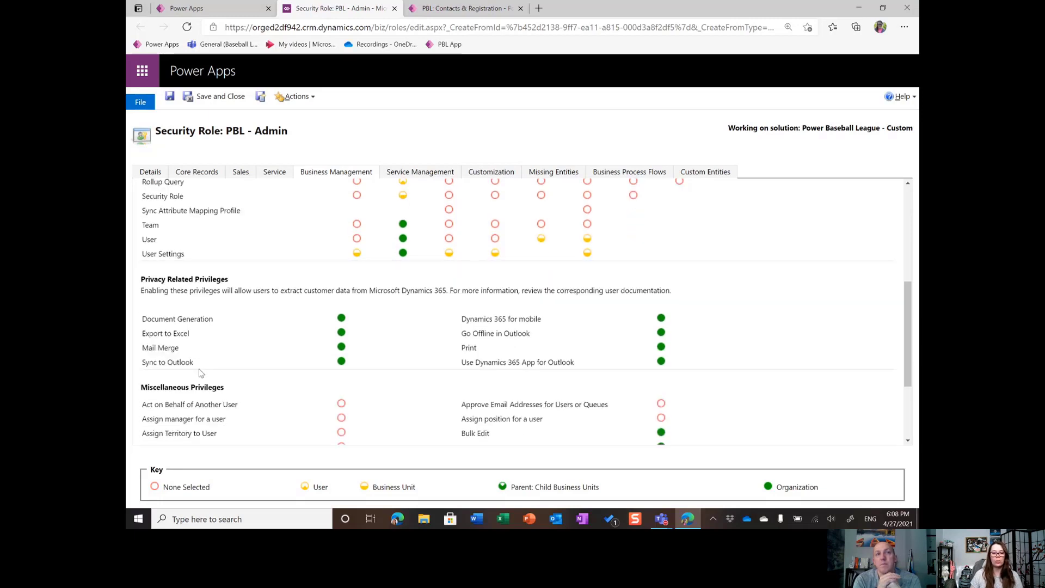
left_click(342, 333)
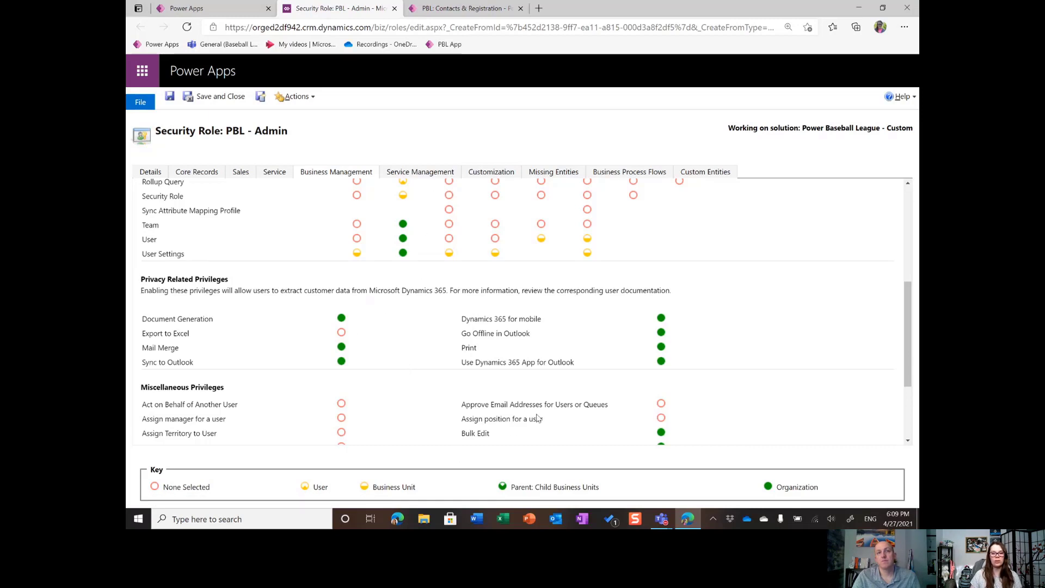
scroll(381, 364, "down", 4)
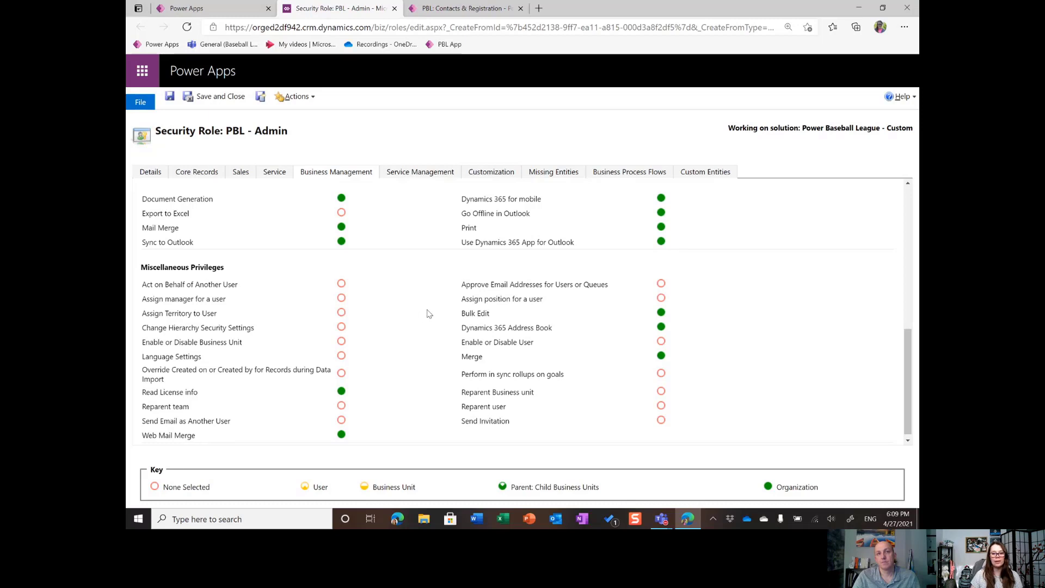
left_click(662, 314)
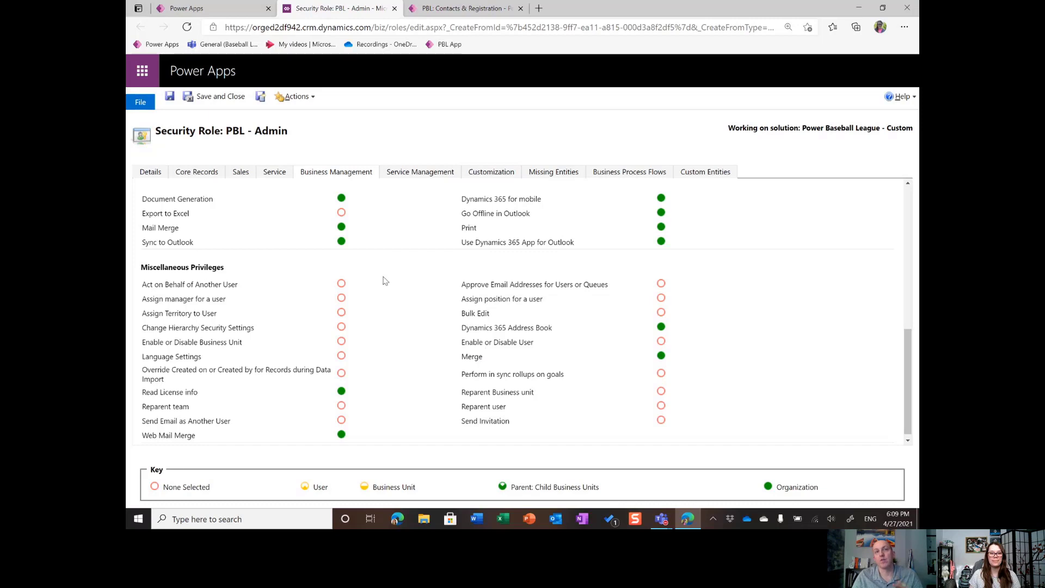
Cycle the Connection Role entity's Create privilege in the core records through its access levels back to None Selected
left_click(205, 177)
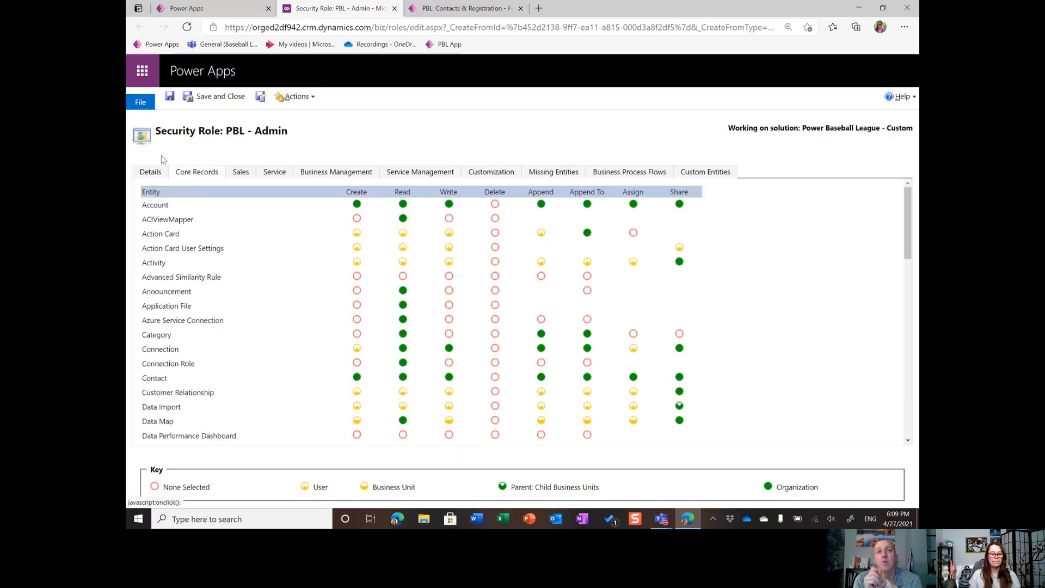
scroll(216, 210, "down", 1)
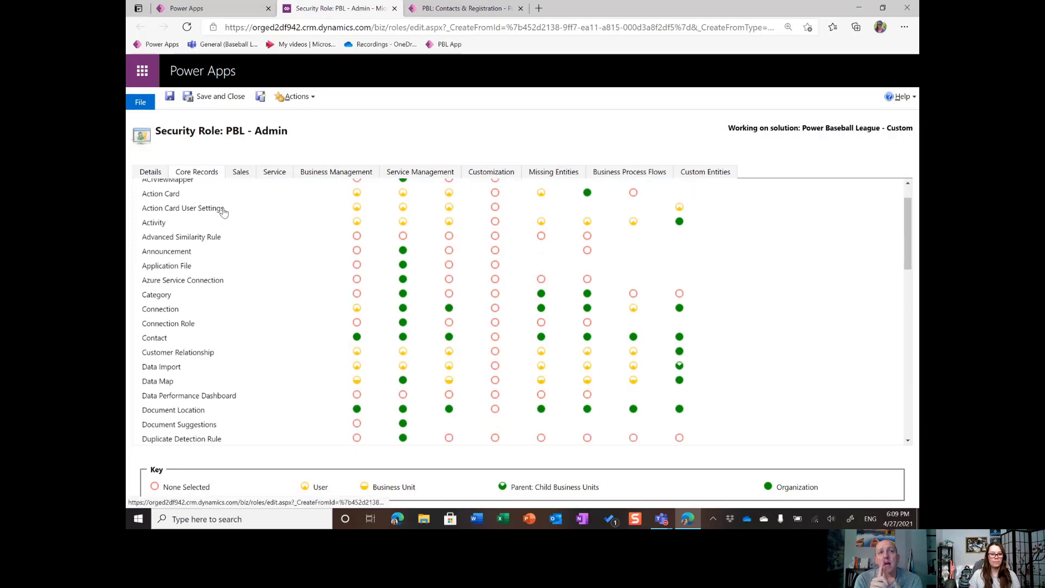
scroll(215, 212, "up", 1)
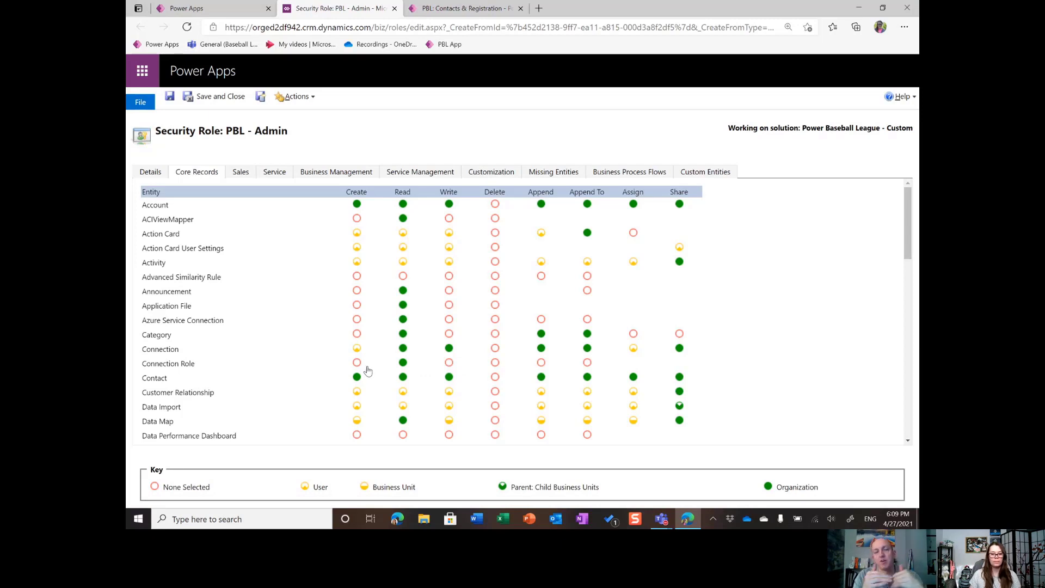
left_click(369, 363)
left_click(369, 364)
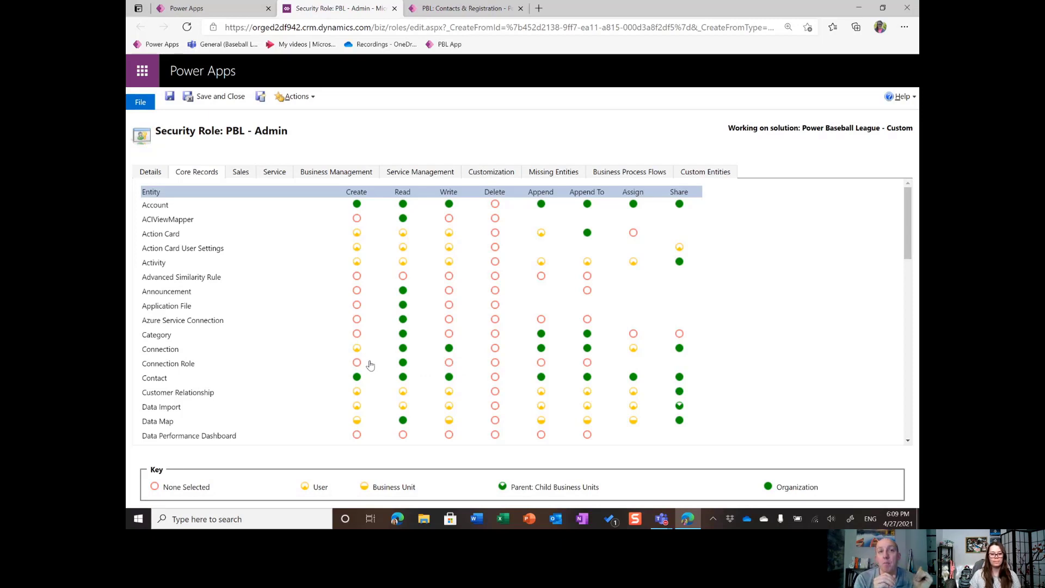
left_click(370, 365)
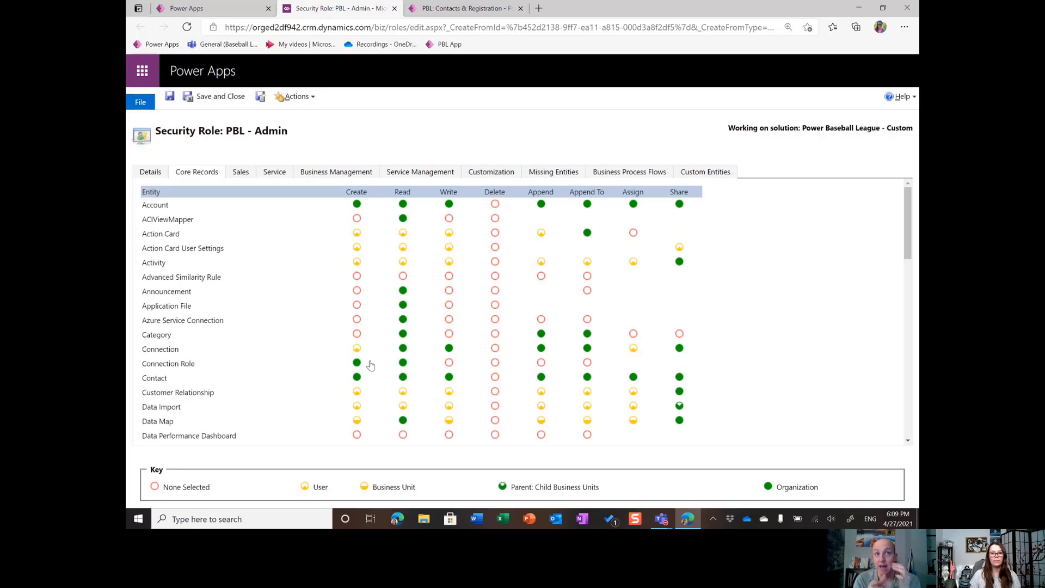
left_click(370, 365)
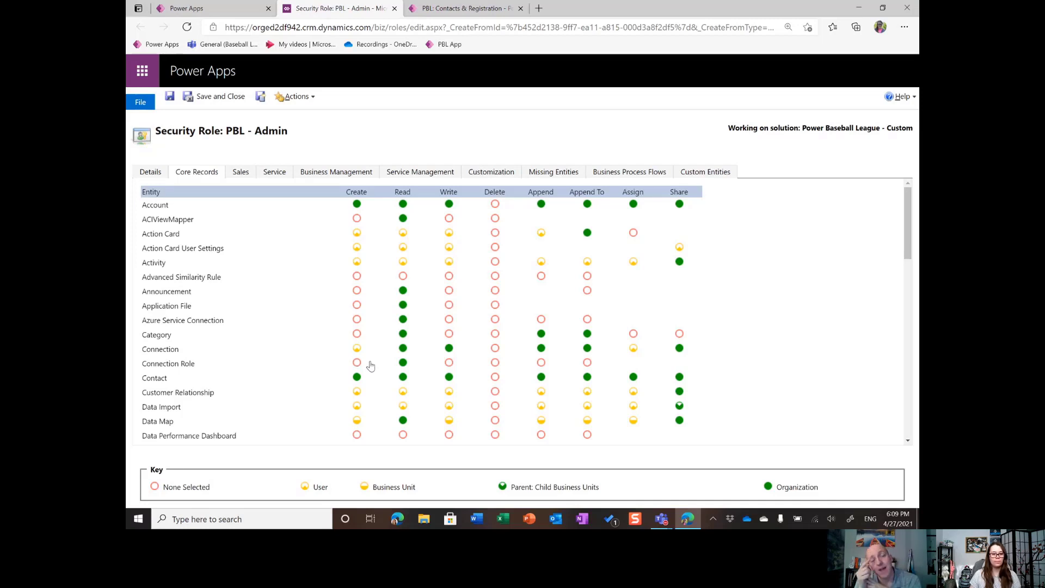
Cycle the Create privilege of Connection back to User and of Connection Role back to None Selected in the core records
scroll(371, 364, "down", 1)
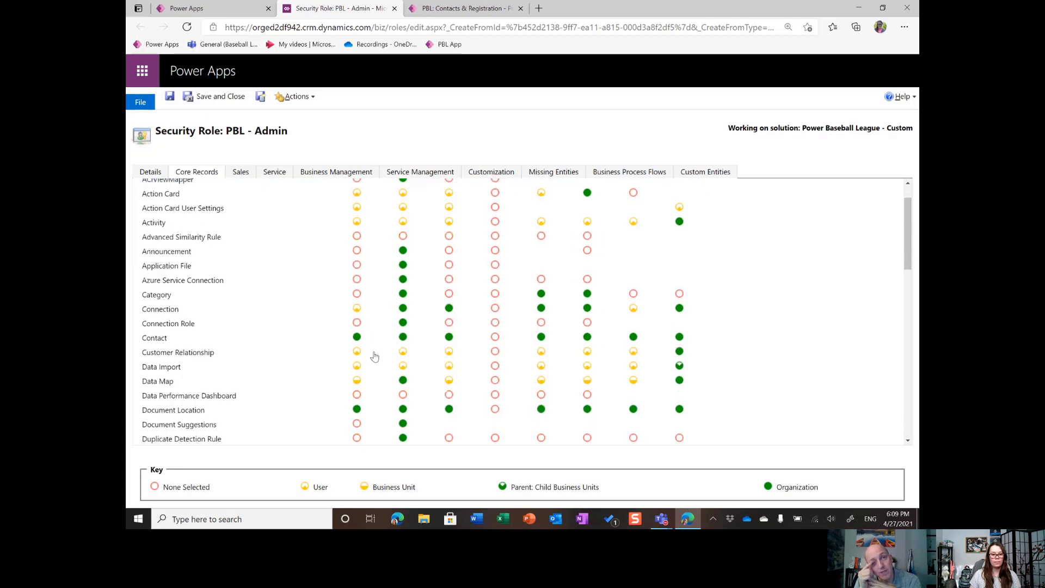
left_click(364, 313)
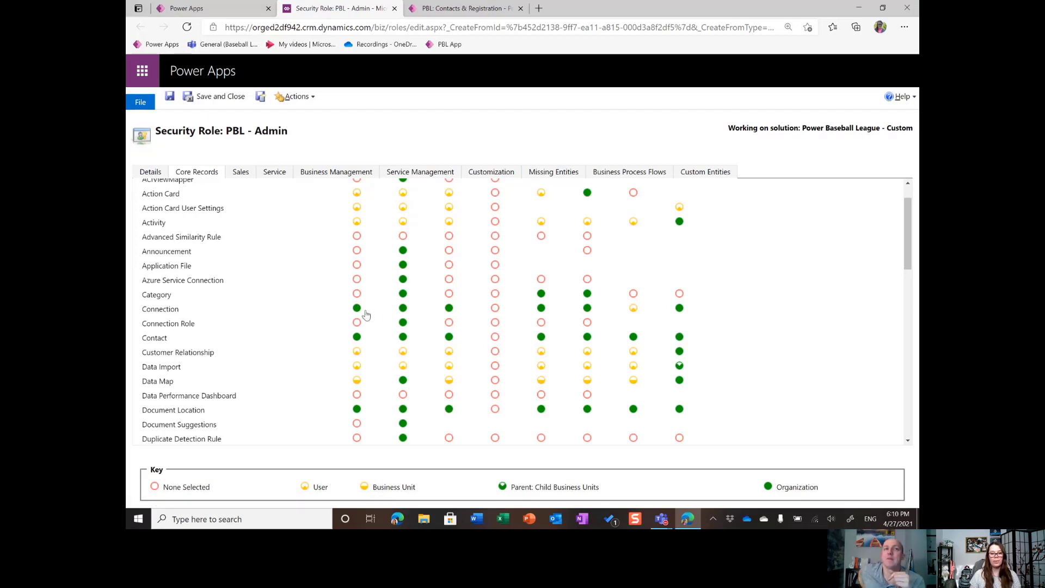
left_click(364, 313)
left_click(364, 313)
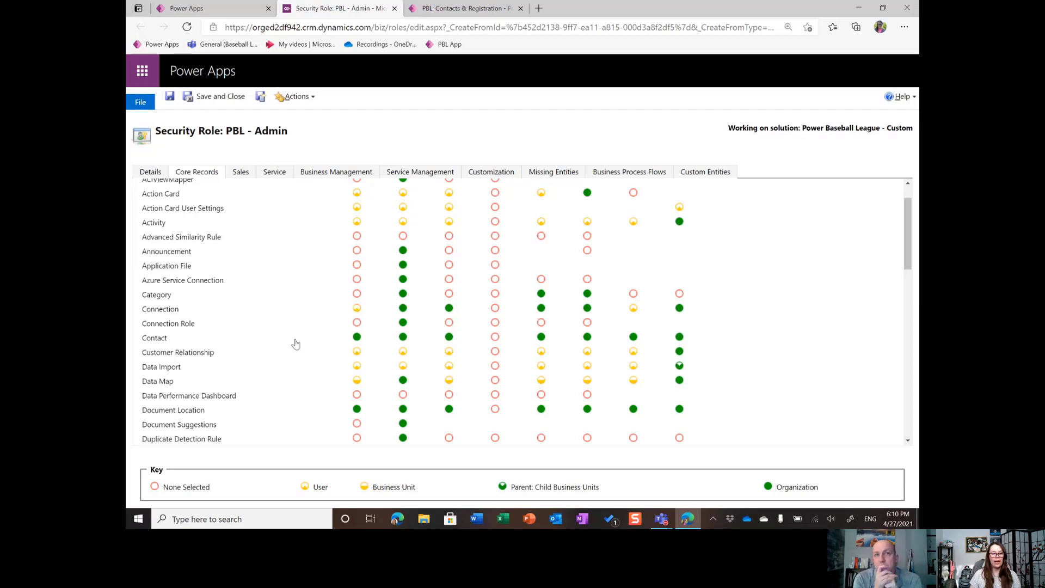
left_click(375, 326)
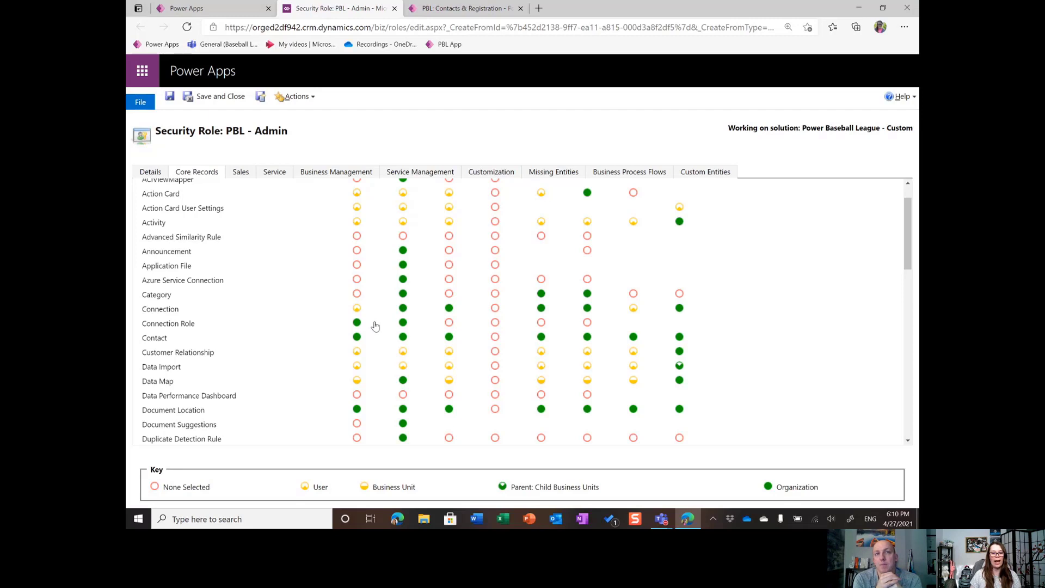
left_click(375, 326)
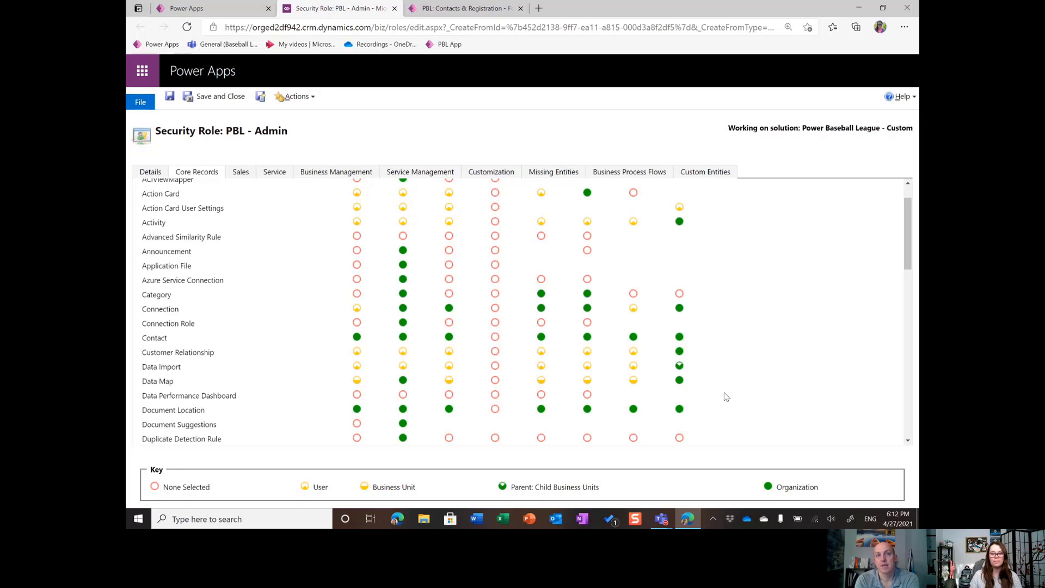
Switch to the Microsoft Teams window of the call in progress
mouse_move(663, 522)
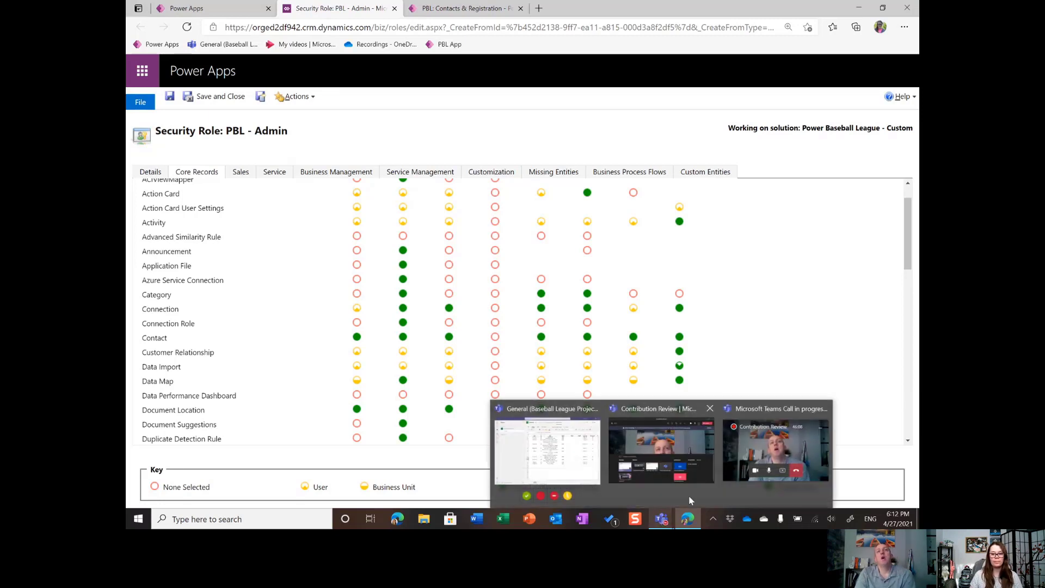
left_click(804, 498)
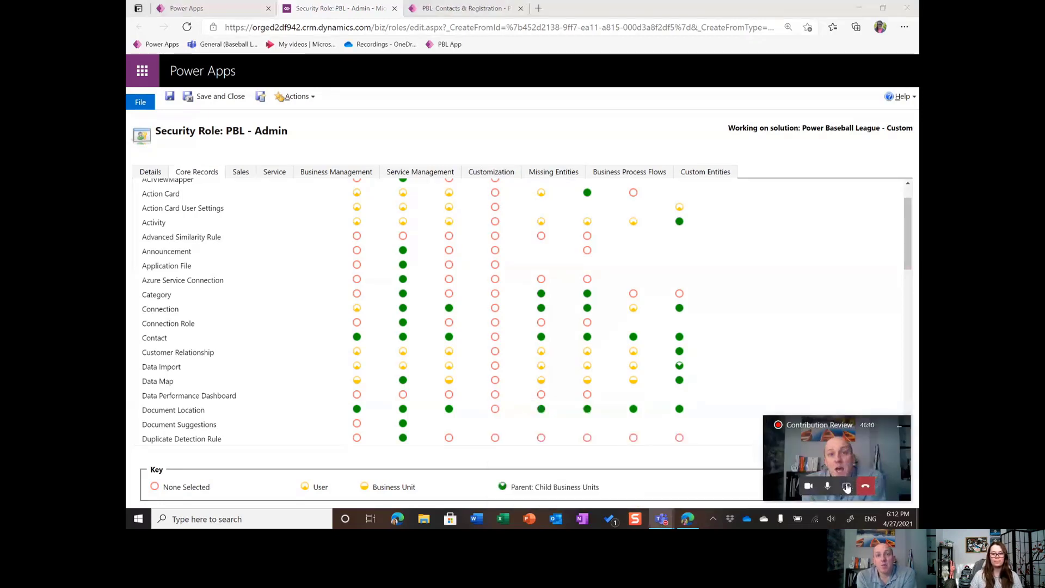